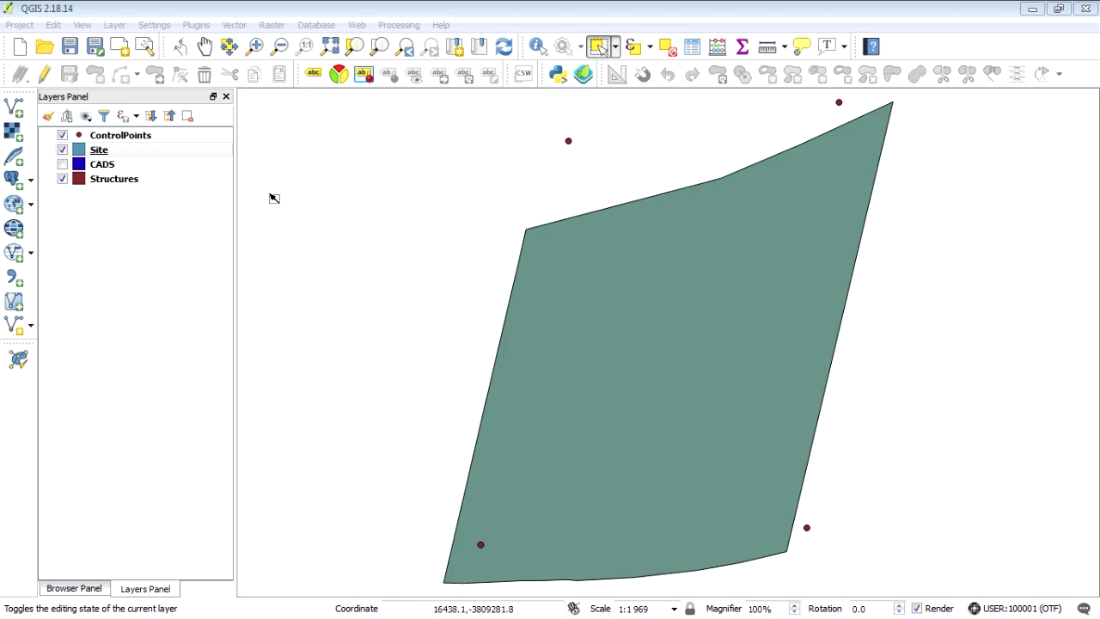
Remove the CADS layer from the project
{"action": "left_click", "coordinate": [191, 164]}
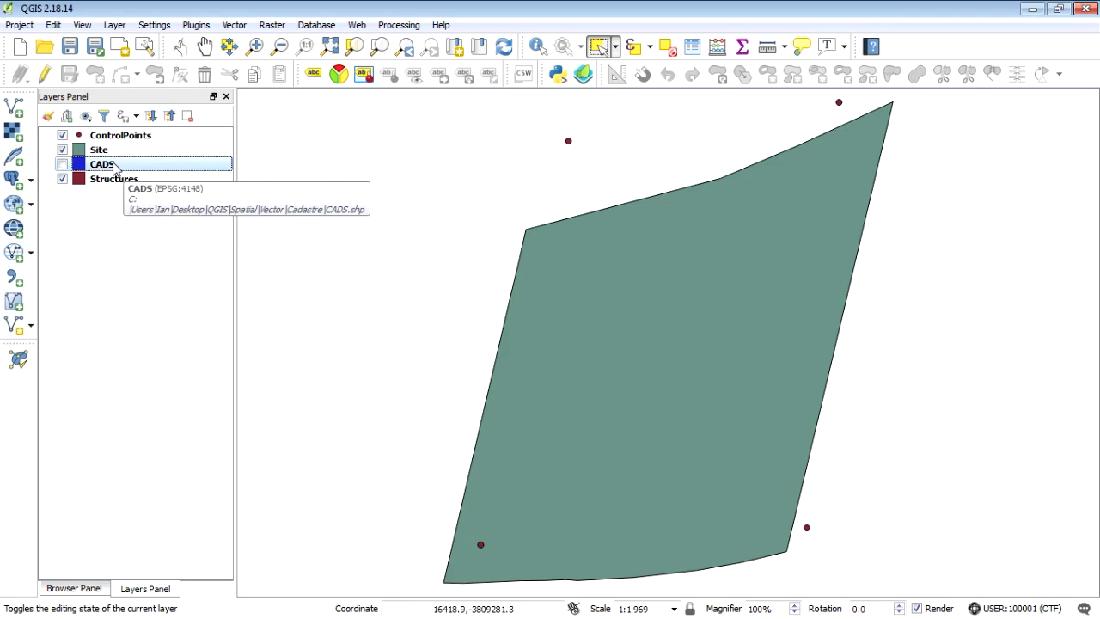
{"action": "right_click", "coordinate": [115, 168]}
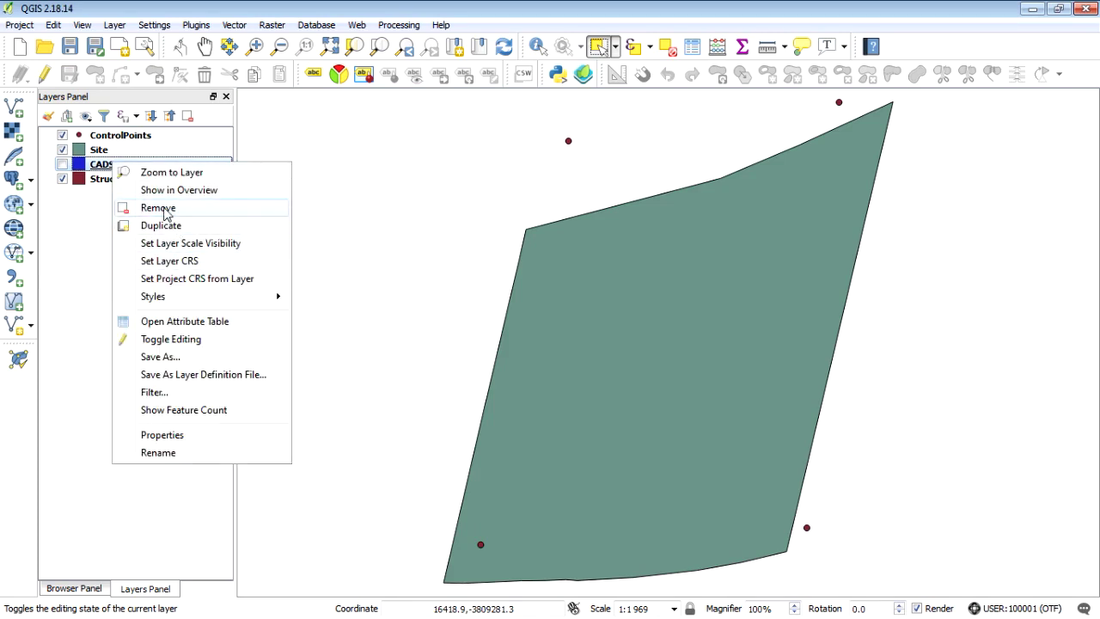
{"action": "left_click", "coordinate": [165, 208]}
{"action": "left_click", "coordinate": [520, 334]}
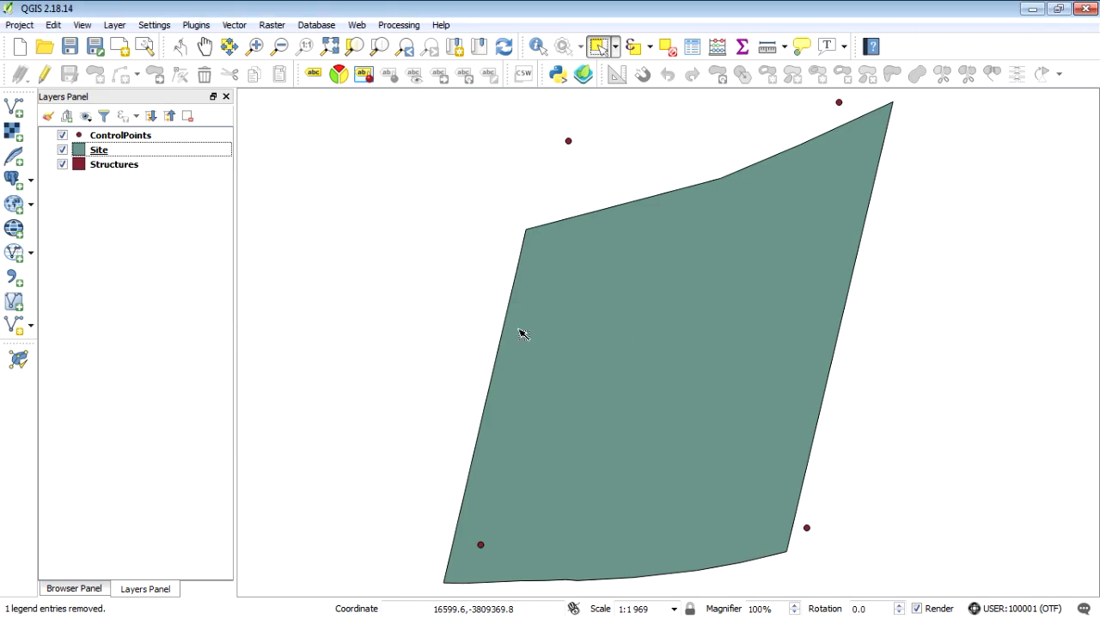
Style the Site layer with No Brush fill and a 0.5 outline width
{"action": "right_click", "coordinate": [118, 156]}
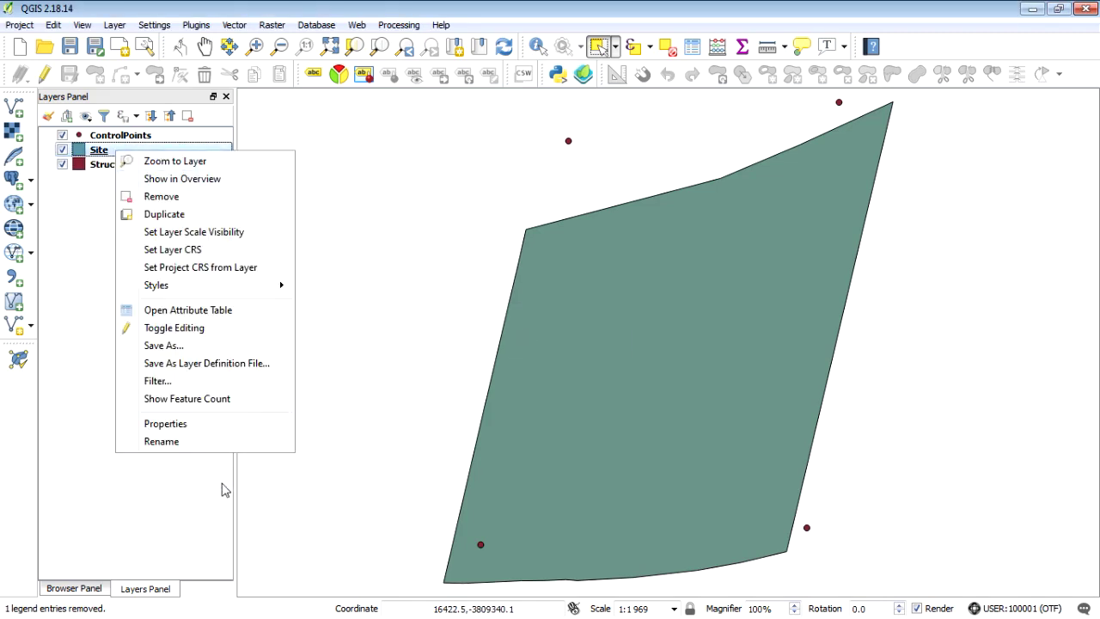
{"action": "left_click", "coordinate": [197, 427]}
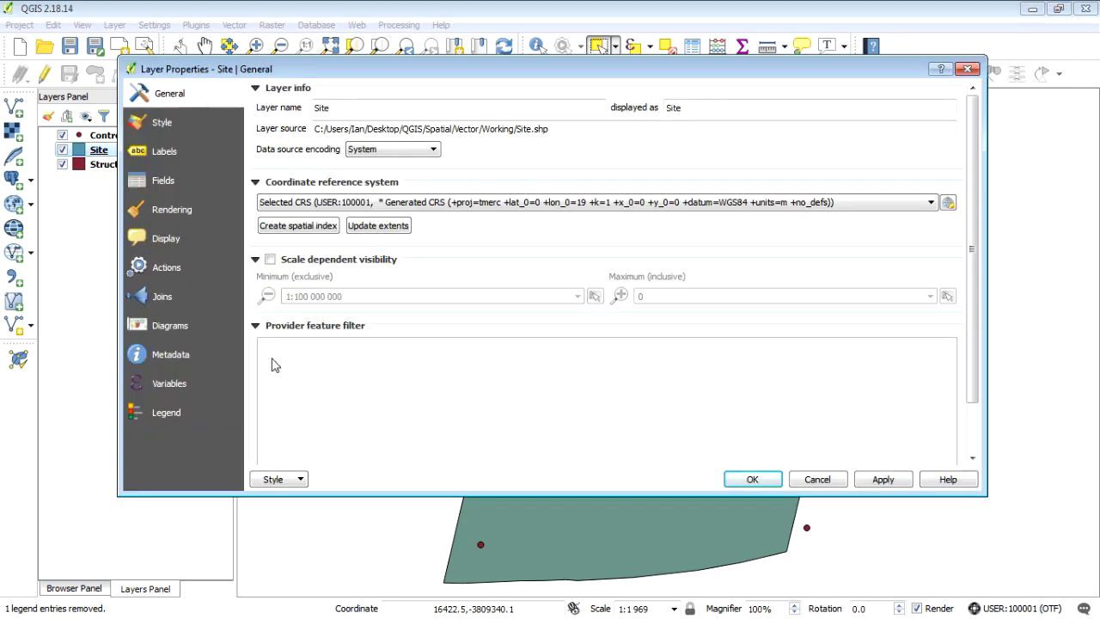
{"action": "left_click", "coordinate": [168, 122]}
{"action": "left_click", "coordinate": [351, 132]}
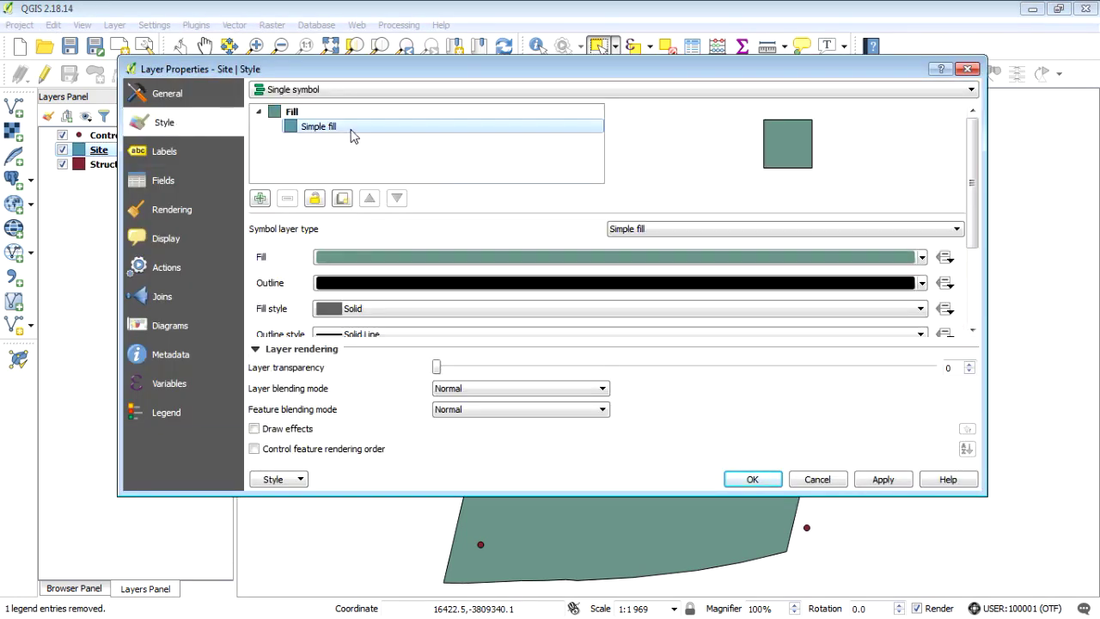
{"action": "left_click", "coordinate": [382, 309]}
{"action": "left_click", "coordinate": [384, 325]}
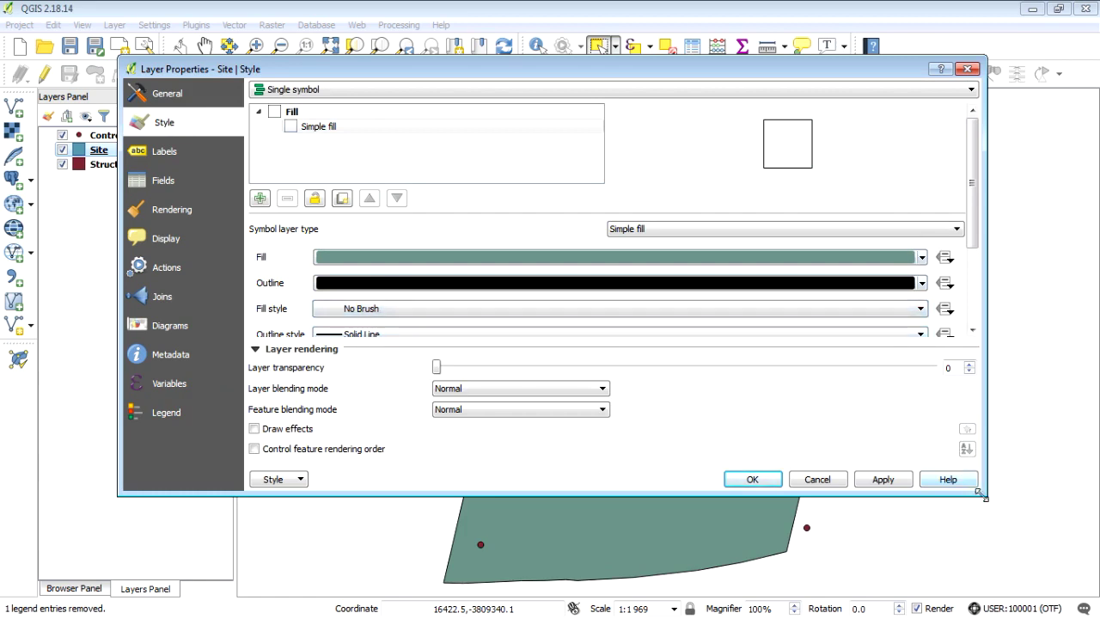
{"action": "left_click_drag", "start_coordinate": [984, 494], "coordinate": [980, 561]}
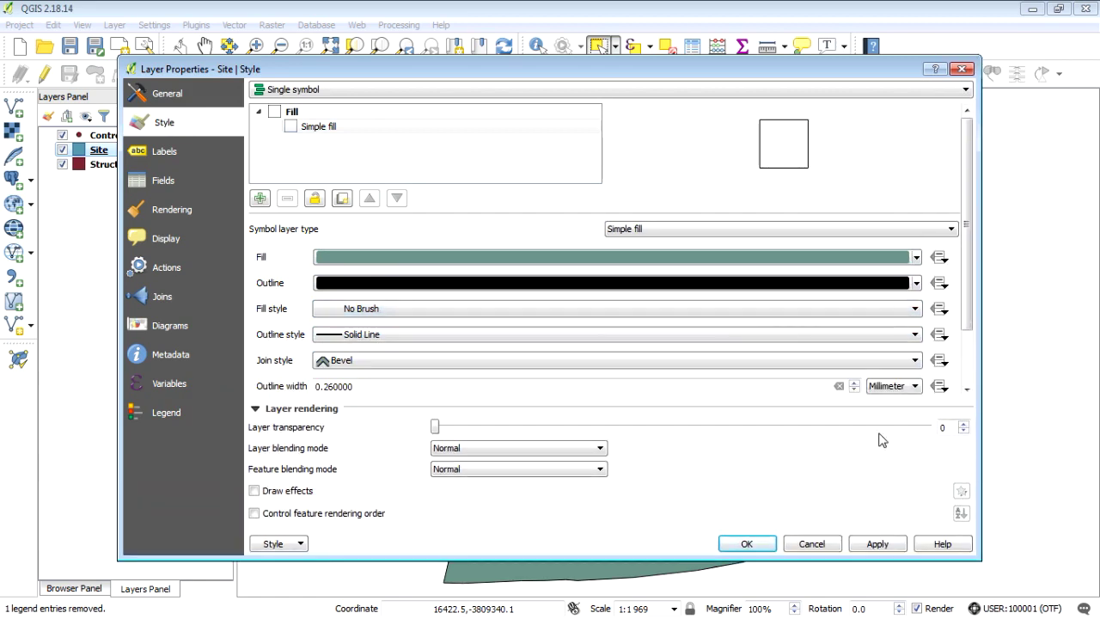
{"action": "left_click_drag", "start_coordinate": [383, 386], "coordinate": [301, 396]}
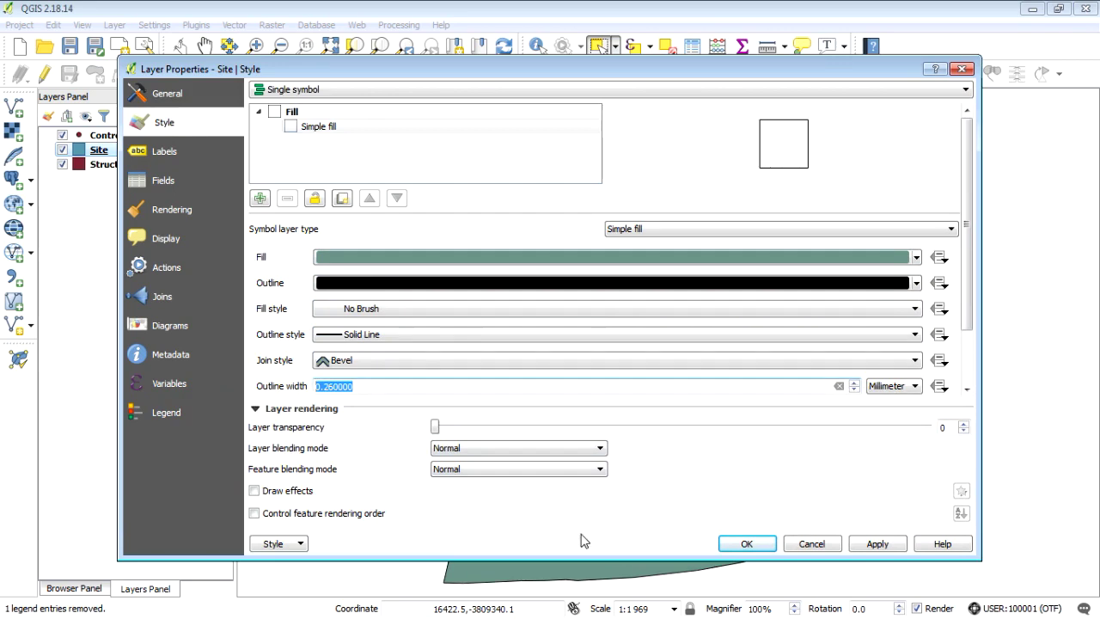
{"action": "type", "text": "0.5"}
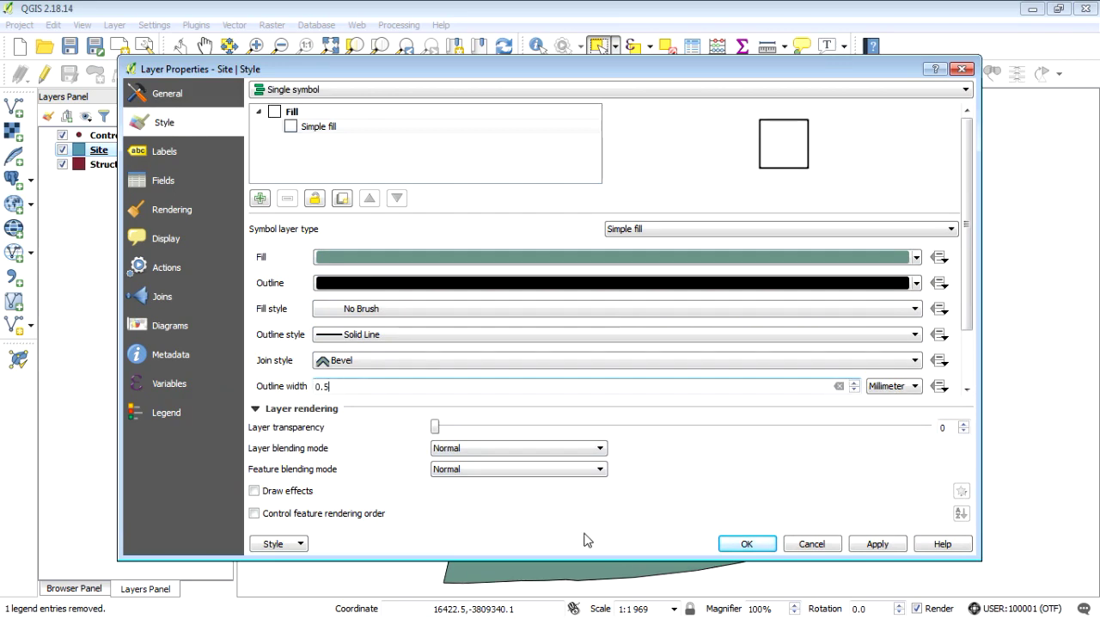
{"action": "left_click", "coordinate": [877, 544]}
{"action": "left_click", "coordinate": [746, 544]}
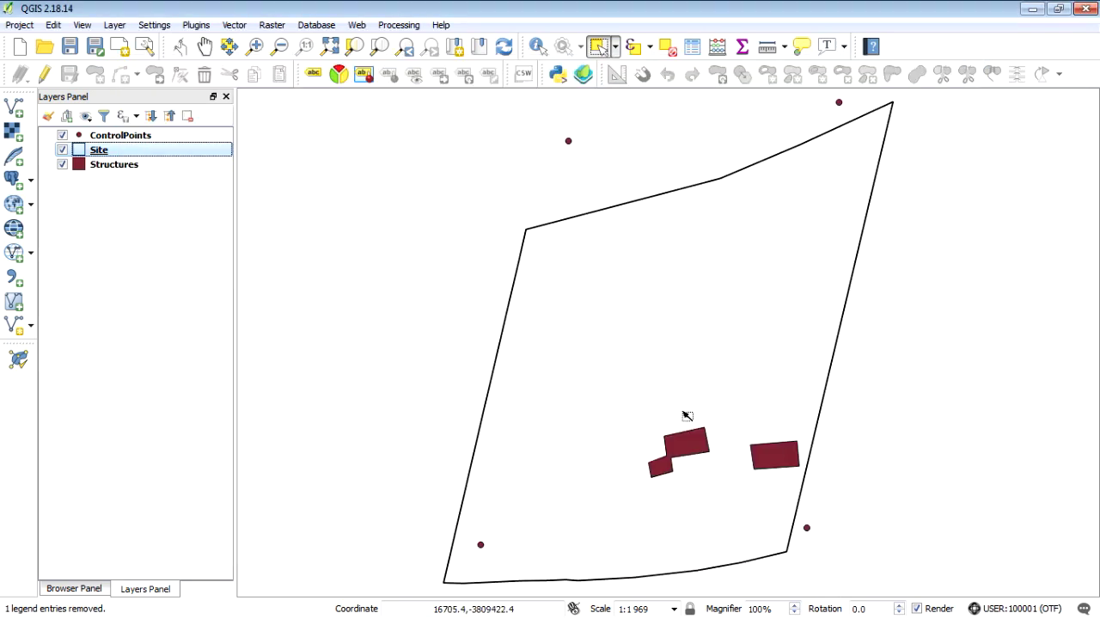
Give the Structures layer a light grey fill
{"action": "left_click", "coordinate": [103, 165]}
{"action": "right_click", "coordinate": [104, 167]}
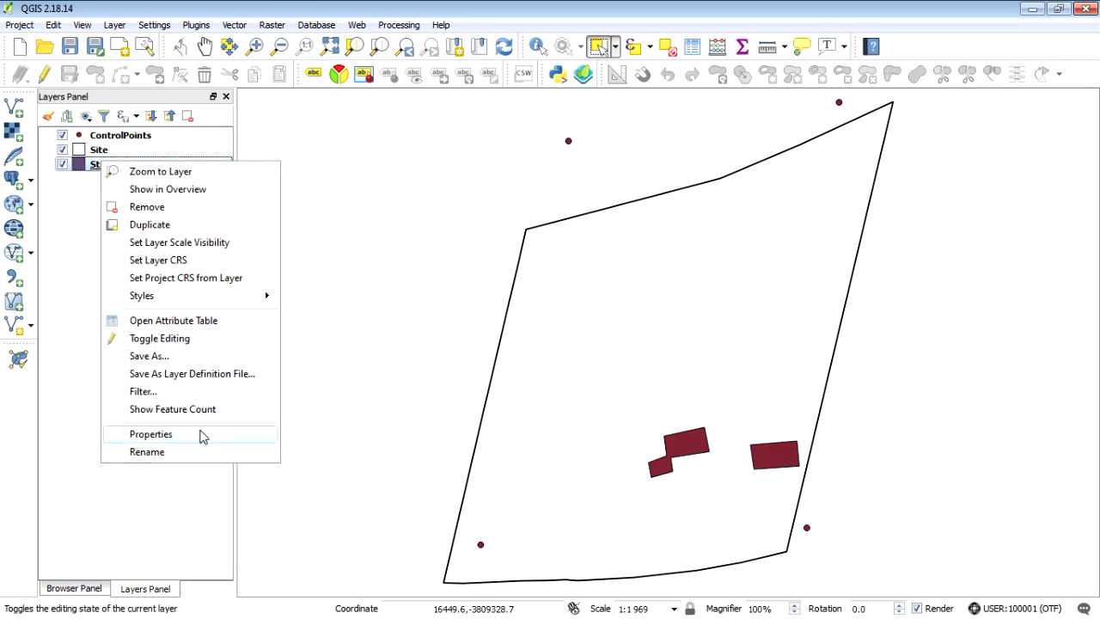
{"action": "left_click", "coordinate": [152, 434]}
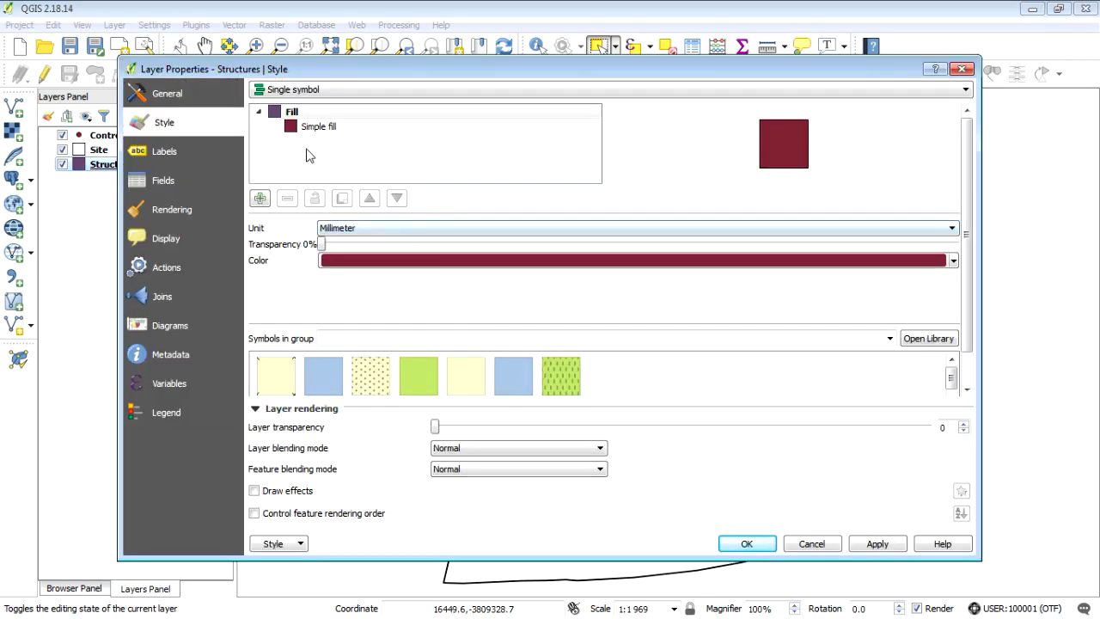
{"action": "left_click", "coordinate": [326, 126]}
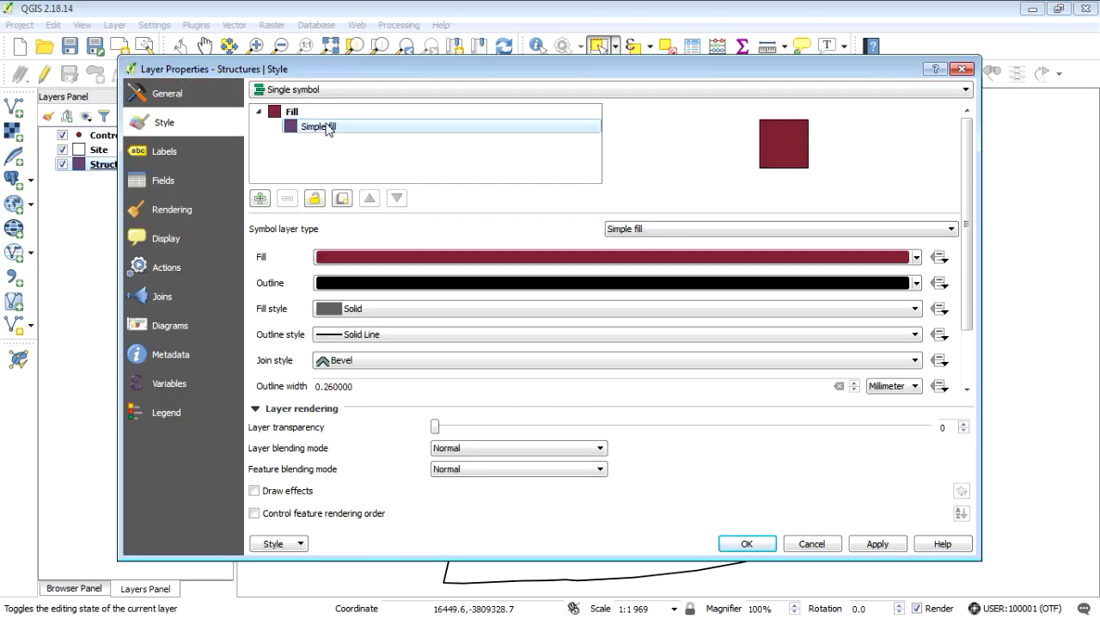
{"action": "left_click", "coordinate": [359, 260]}
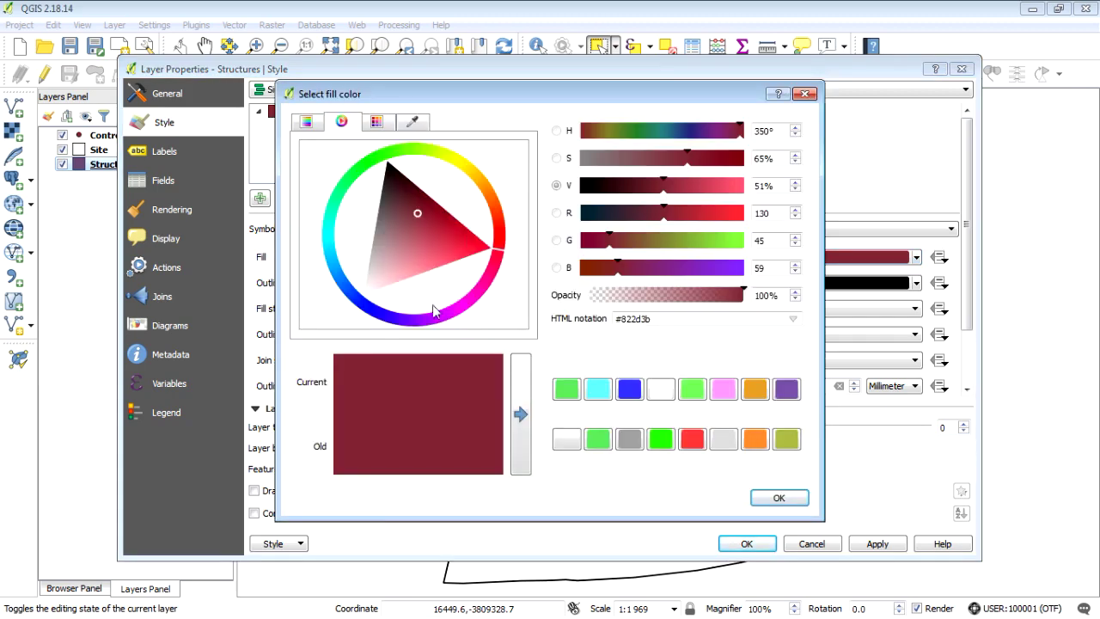
{"action": "left_click", "coordinate": [723, 439]}
{"action": "left_click", "coordinate": [778, 498]}
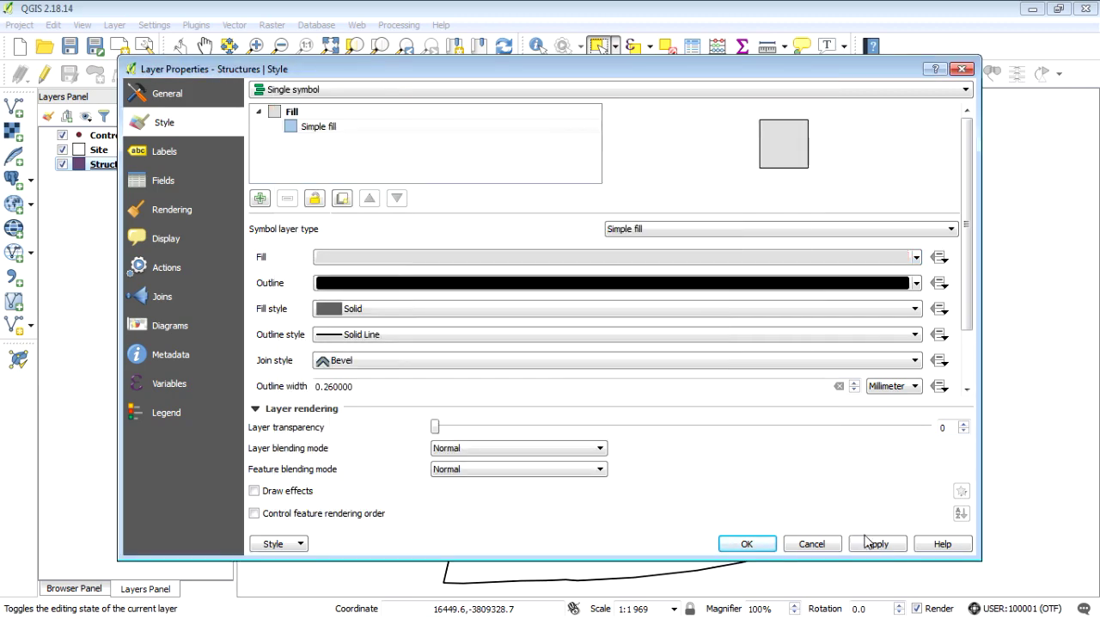
{"action": "left_click", "coordinate": [757, 548]}
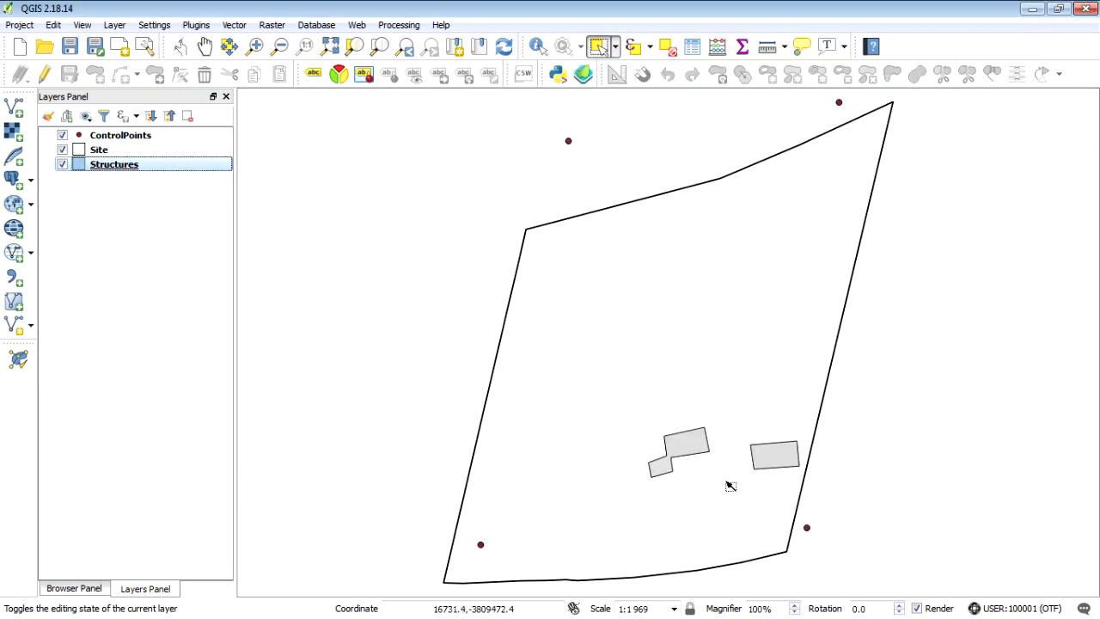
Make the ControlPoints markers black with size 0.5 and apply
{"action": "left_click", "coordinate": [117, 137]}
{"action": "right_click", "coordinate": [115, 138]}
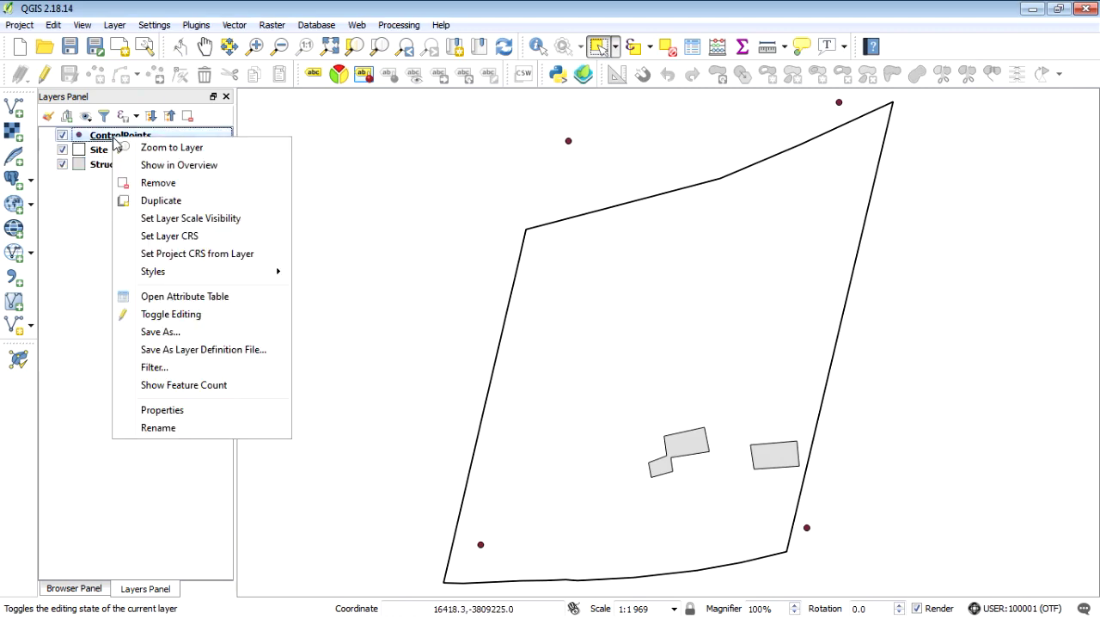
{"action": "left_click", "coordinate": [163, 410]}
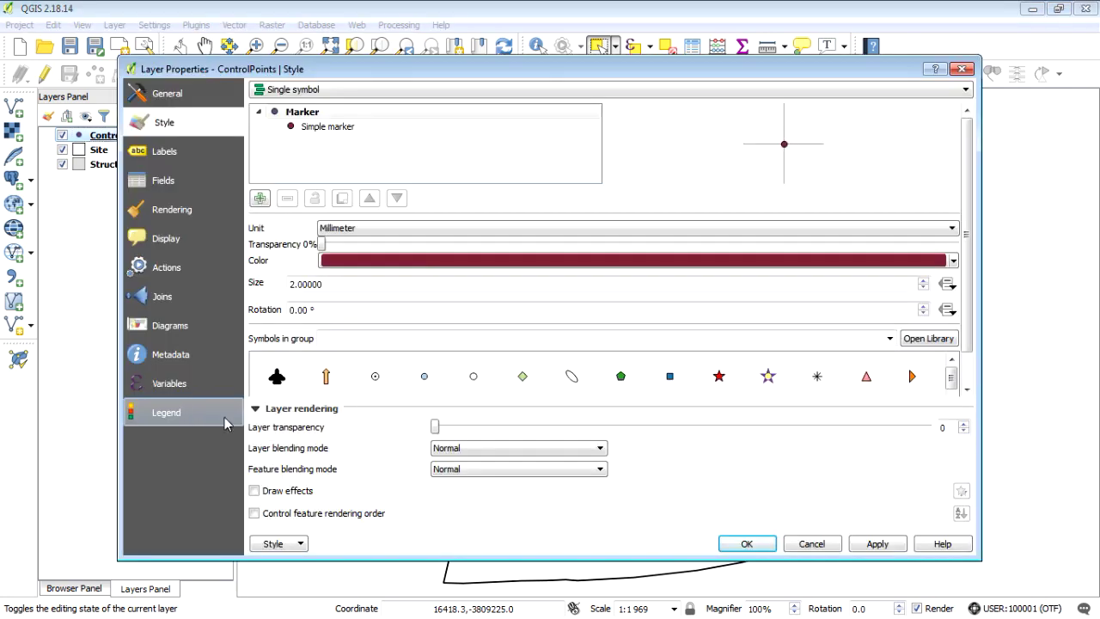
{"action": "left_click", "coordinate": [345, 130]}
{"action": "double_click", "coordinate": [367, 309]}
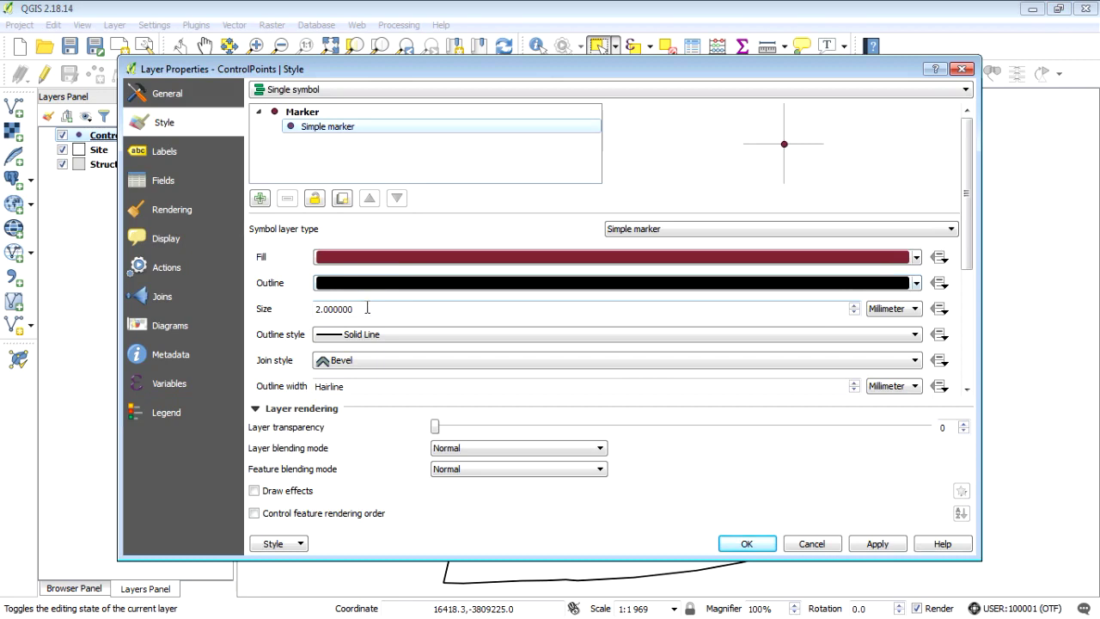
{"action": "type", "text": "1"}
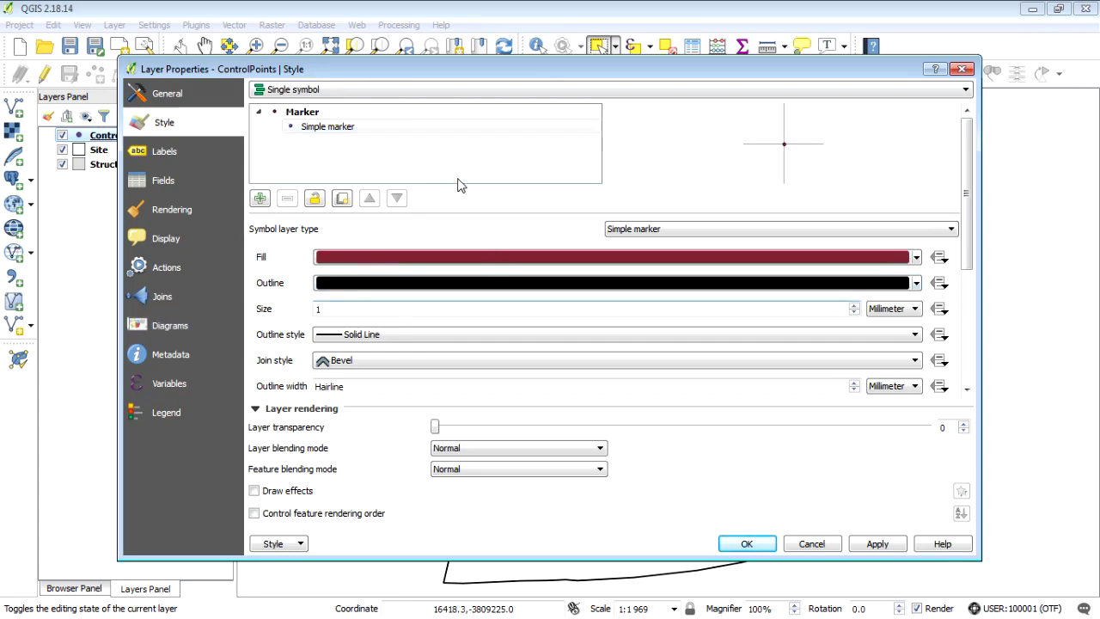
{"action": "left_click", "coordinate": [401, 256]}
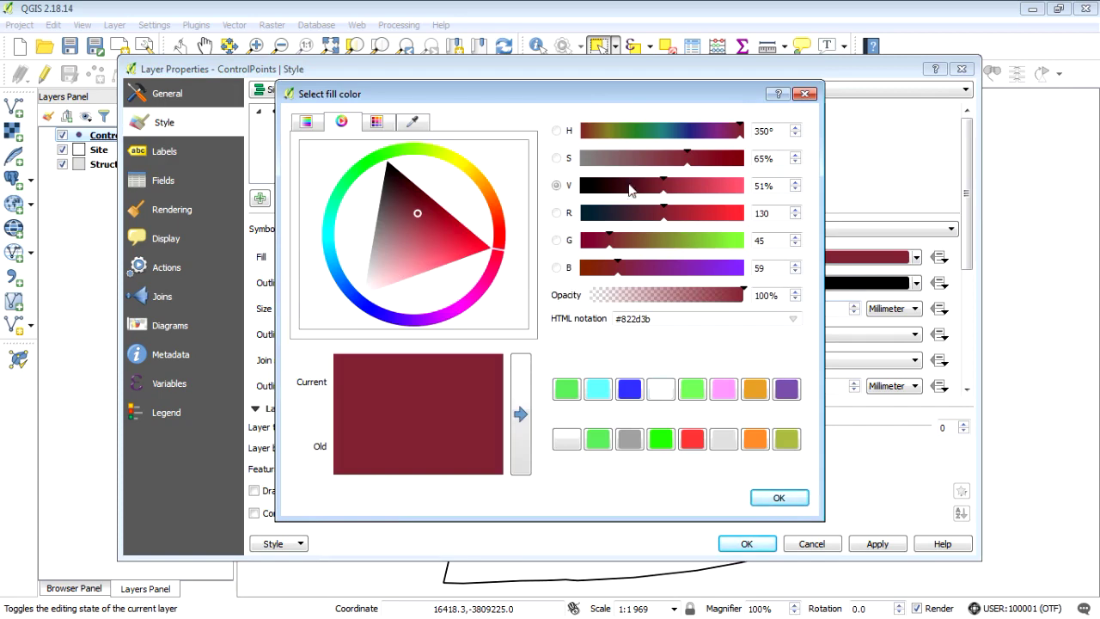
{"action": "left_click", "coordinate": [582, 187]}
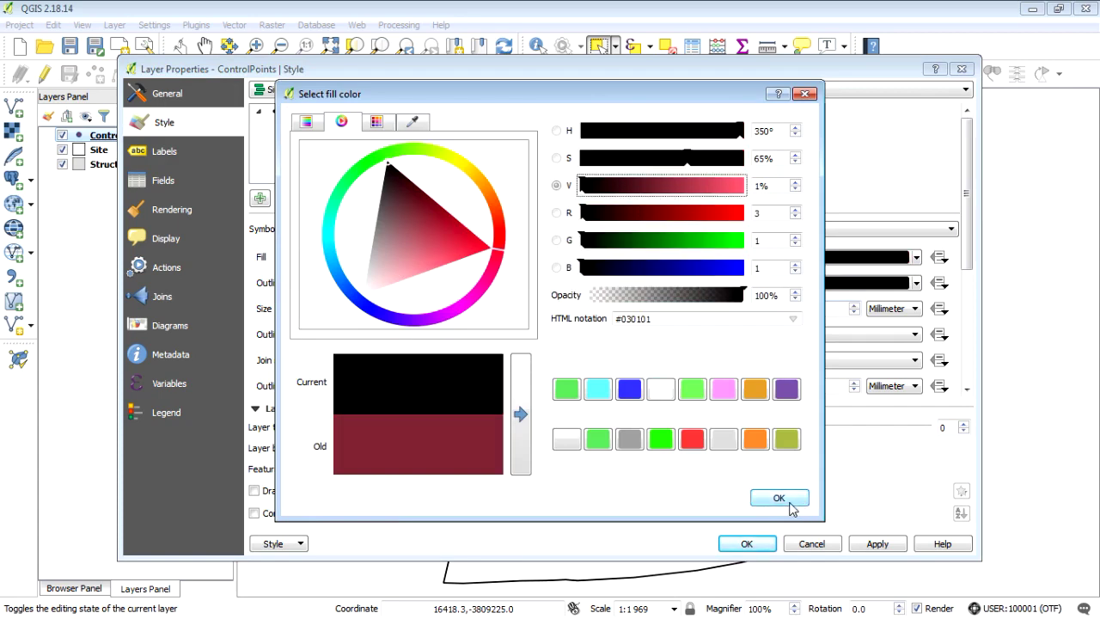
{"action": "left_click", "coordinate": [779, 497]}
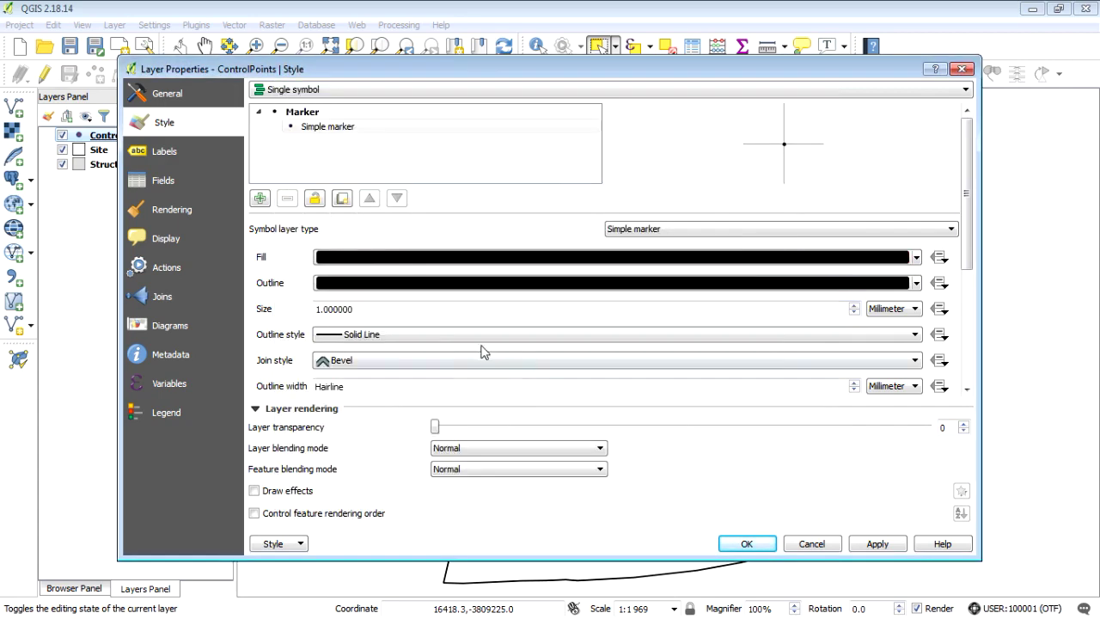
{"action": "triple_click", "coordinate": [387, 307]}
{"action": "type", "text": "0.5"}
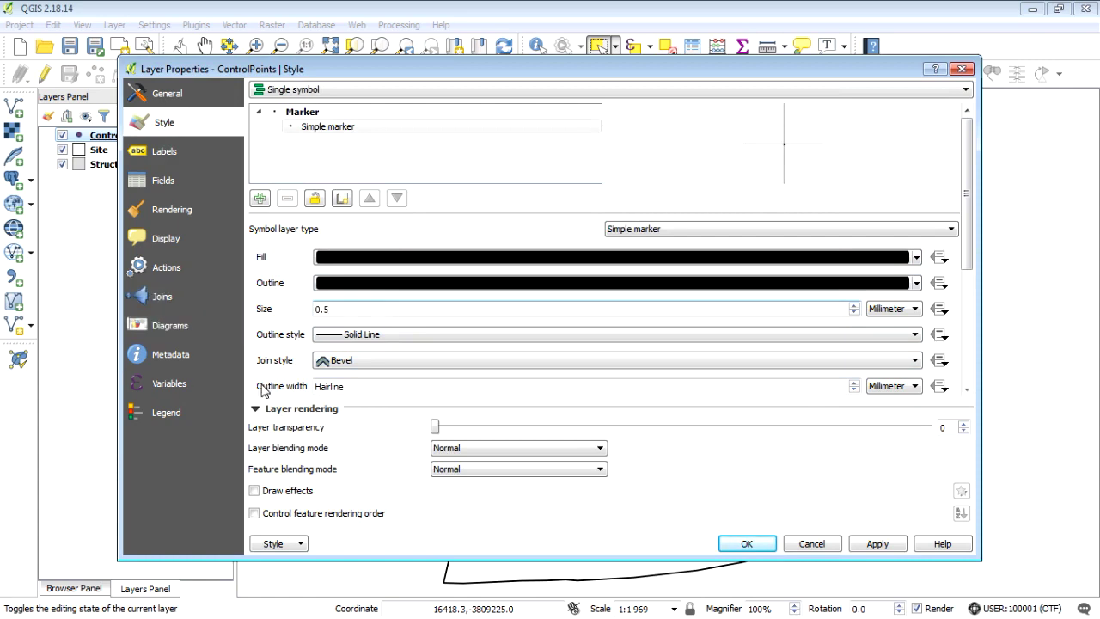
{"action": "left_click", "coordinate": [873, 545]}
Close the ControlPoints properties, keeping the black 0.5 markers
{"action": "left_click", "coordinate": [746, 544]}
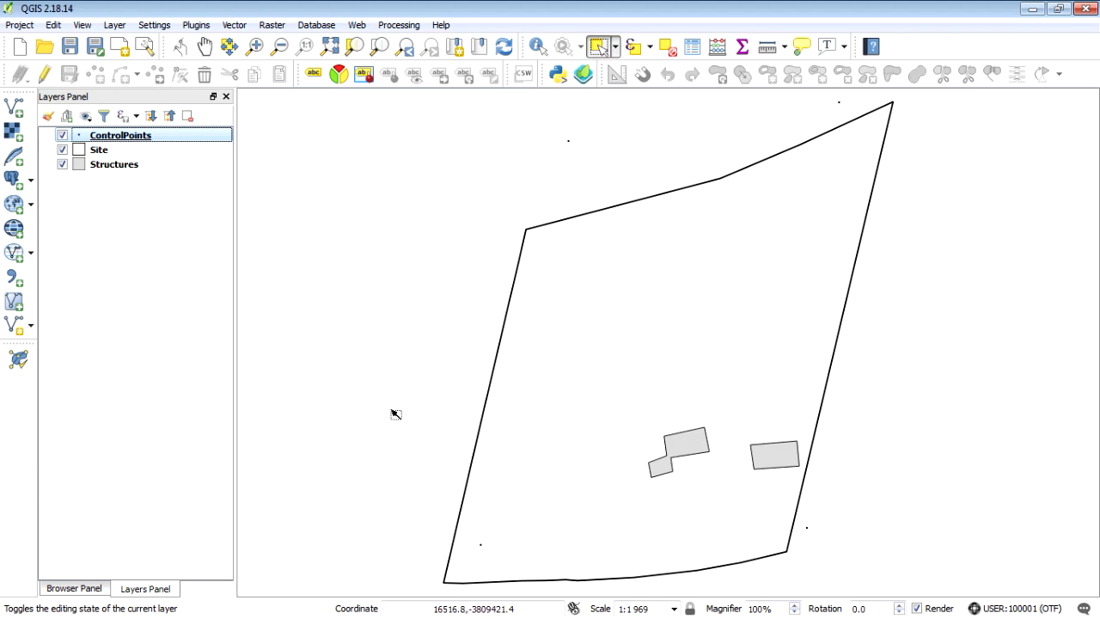
Add the 100yr, 100yr_flood and contours shapefiles from the Vector/Physical folder
{"action": "left_click", "coordinate": [17, 110]}
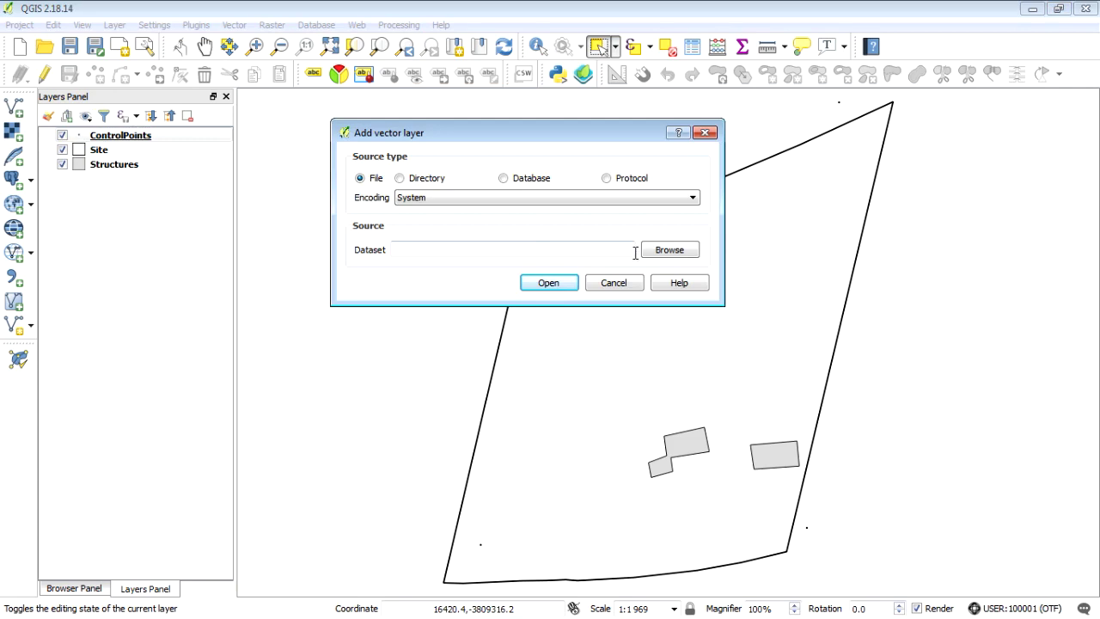
{"action": "left_click", "coordinate": [667, 249]}
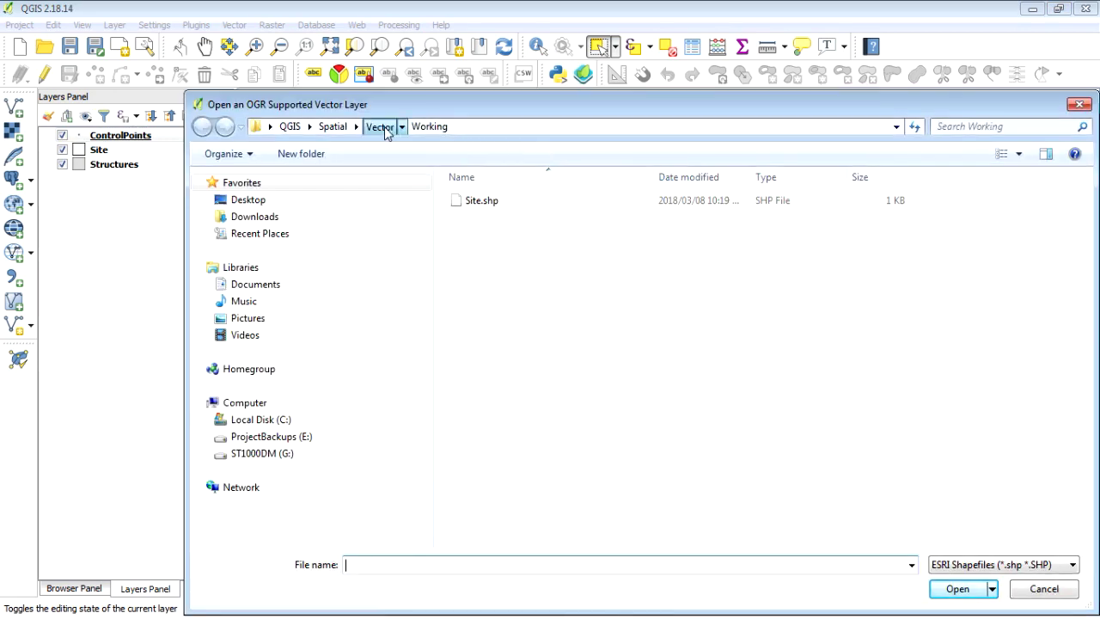
{"action": "left_click", "coordinate": [384, 126]}
{"action": "double_click", "coordinate": [506, 250]}
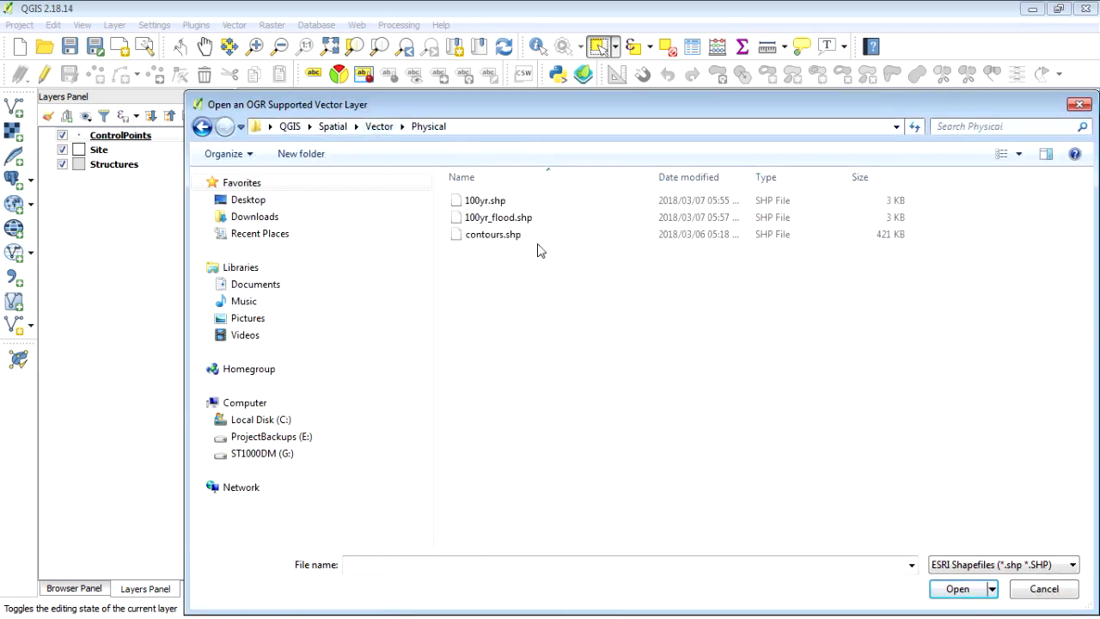
{"action": "left_click", "coordinate": [516, 218]}
{"action": "left_click", "coordinate": [515, 236]}
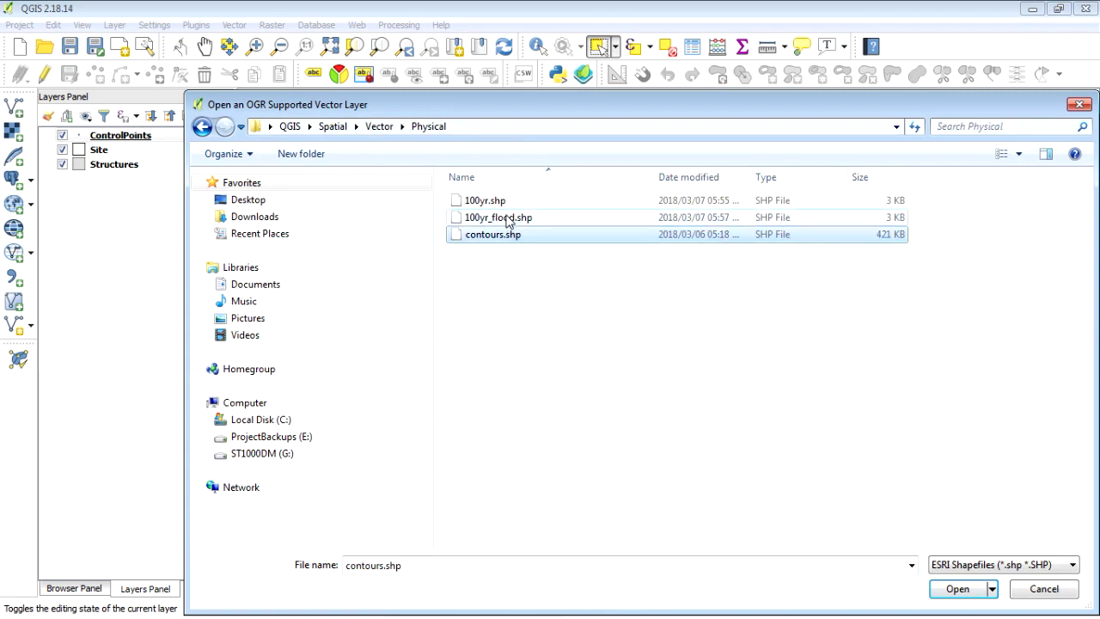
{"action": "left_click", "coordinate": [493, 203], "text": "shift"}
{"action": "left_click", "coordinate": [959, 588]}
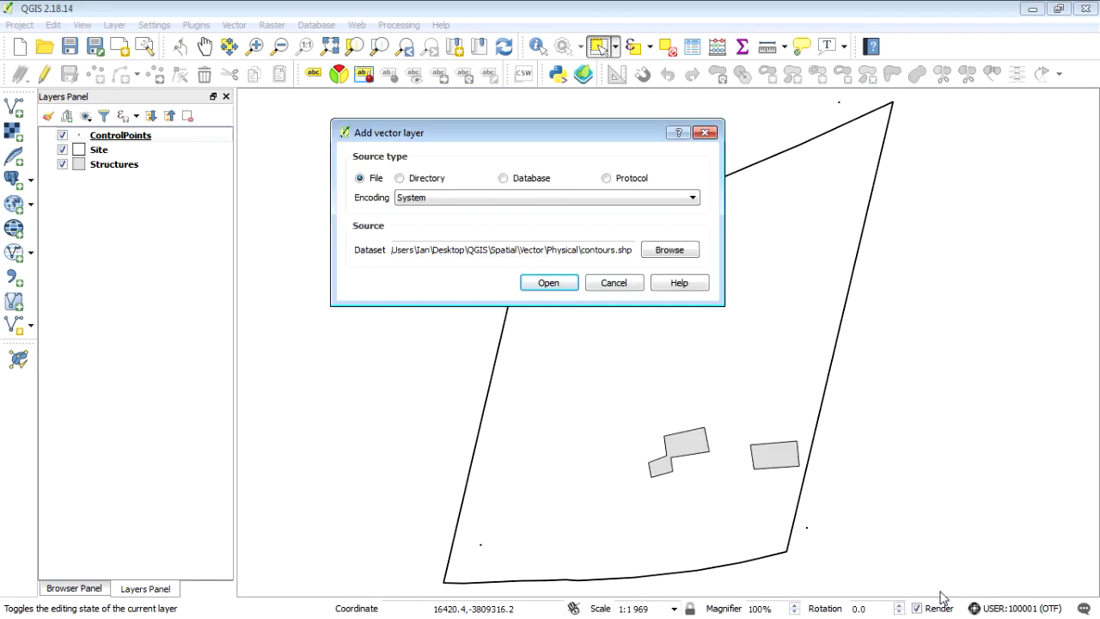
{"action": "left_click", "coordinate": [550, 284]}
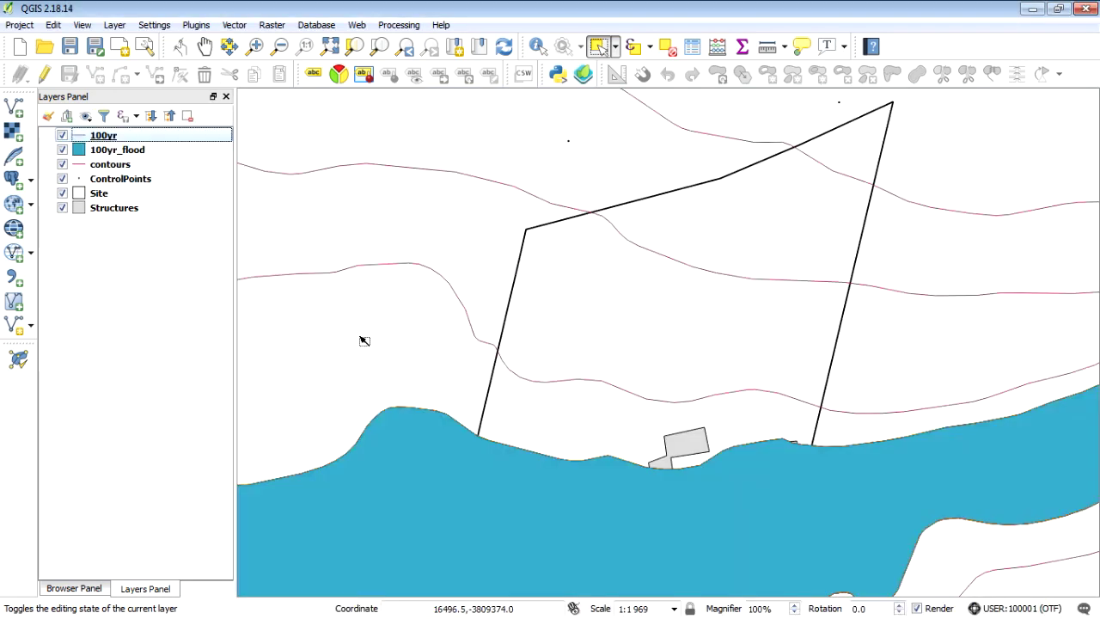
{"action": "left_click", "coordinate": [161, 152]}
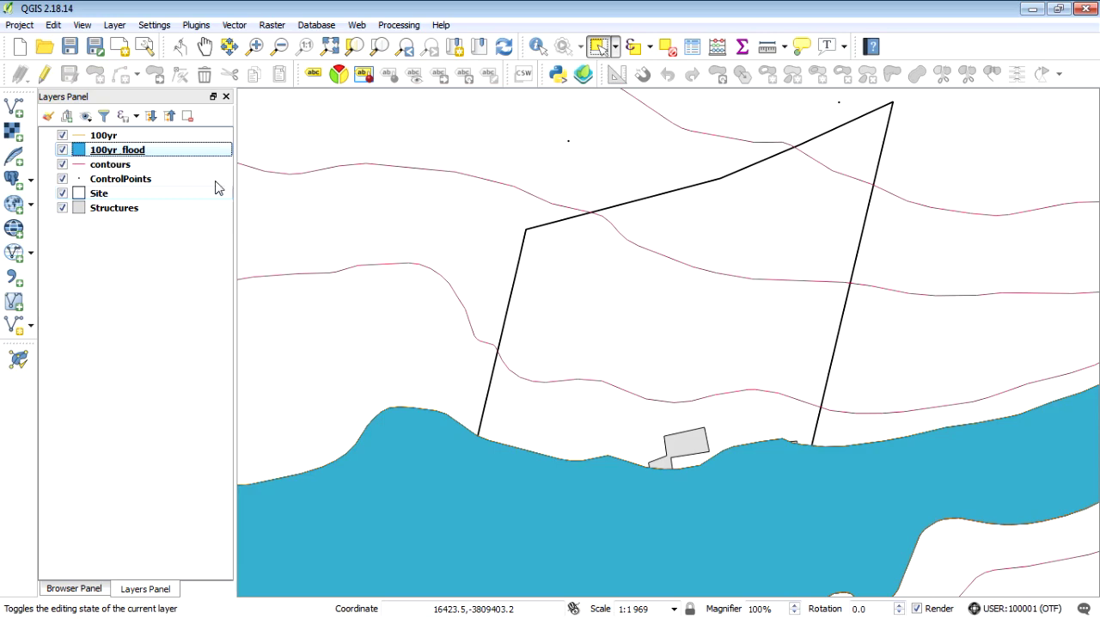
Fill 100yr_flood with a lighter cyan at 58 layer transparency
{"action": "right_click", "coordinate": [104, 152]}
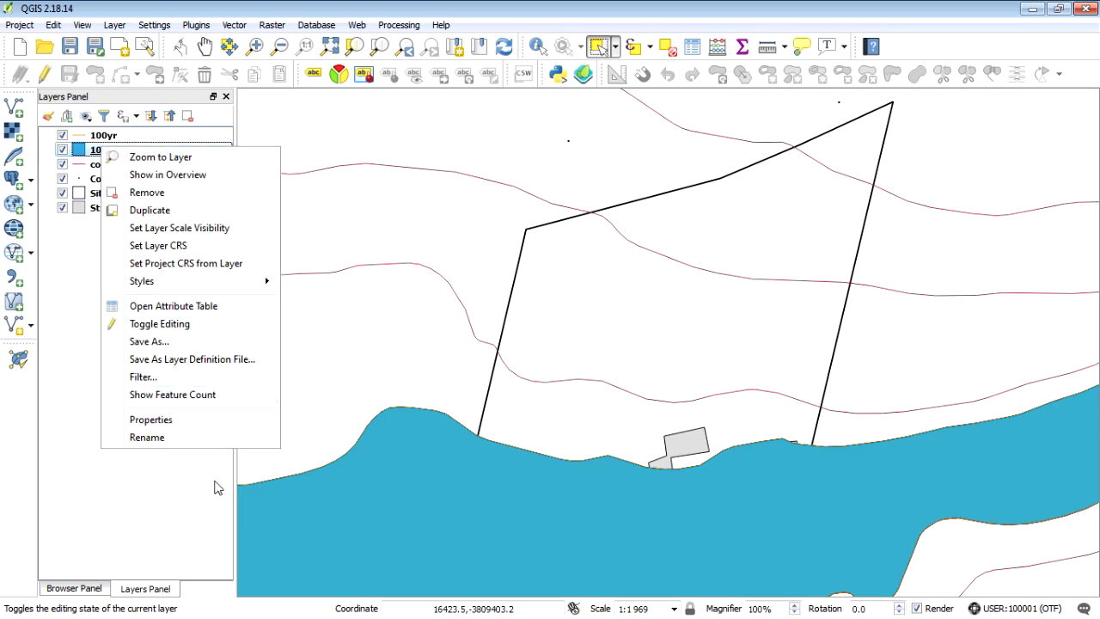
{"action": "left_click", "coordinate": [151, 420]}
{"action": "left_click", "coordinate": [328, 127]}
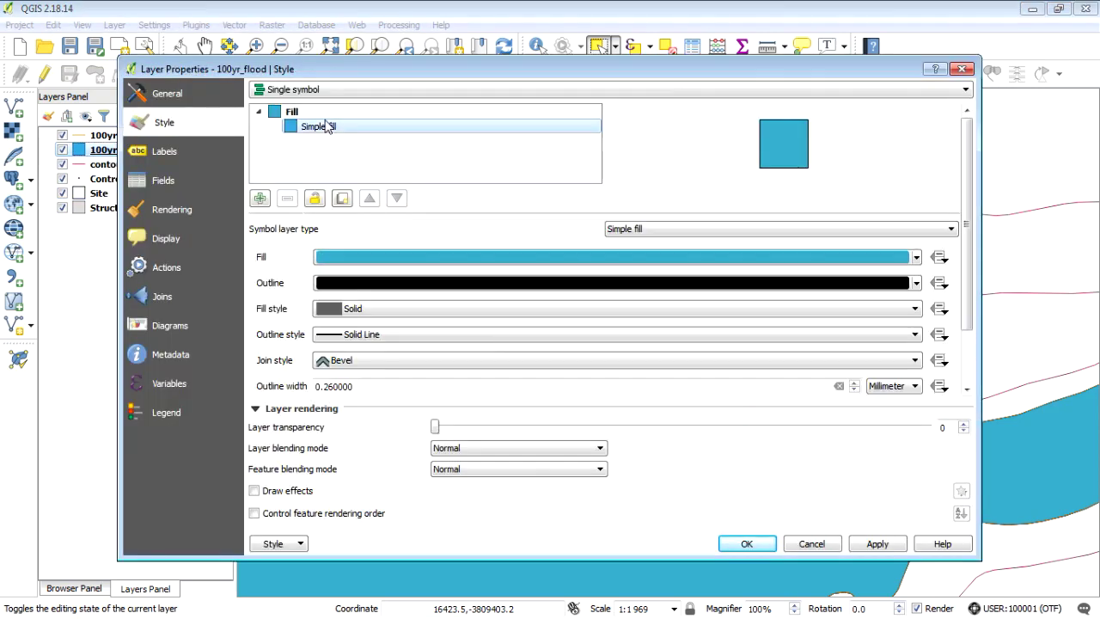
{"action": "left_click", "coordinate": [373, 256]}
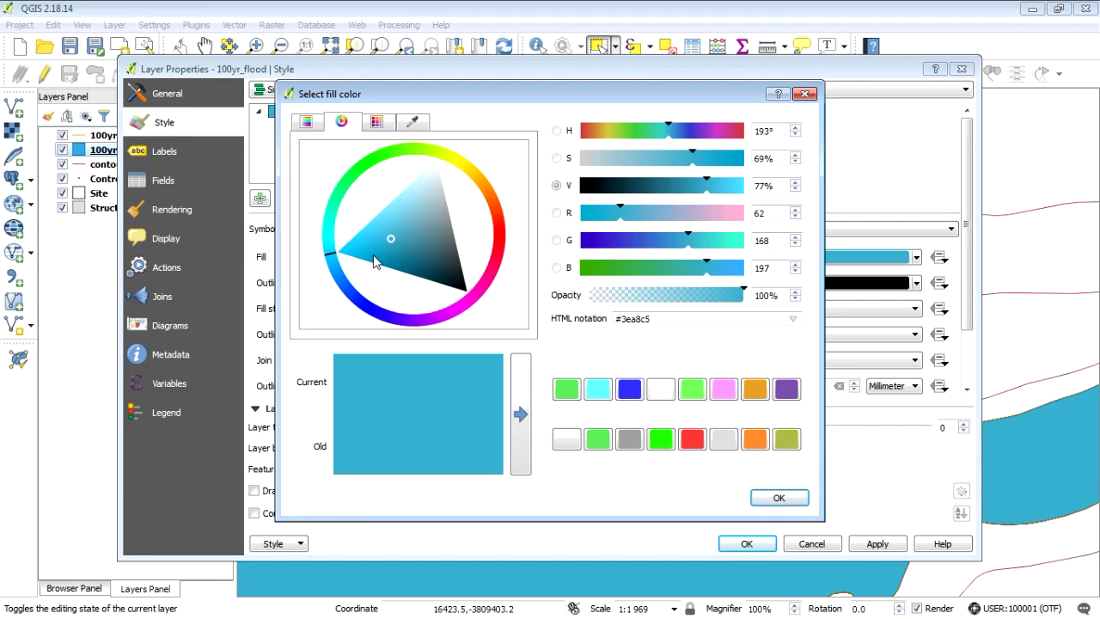
{"action": "left_click", "coordinate": [395, 202]}
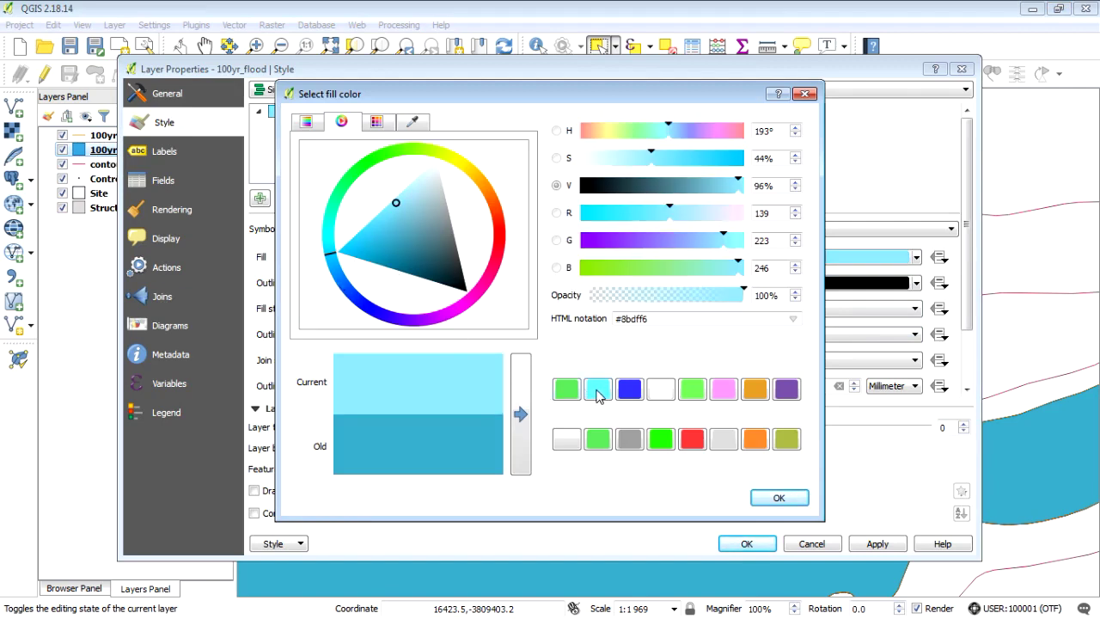
{"action": "left_click", "coordinate": [598, 391]}
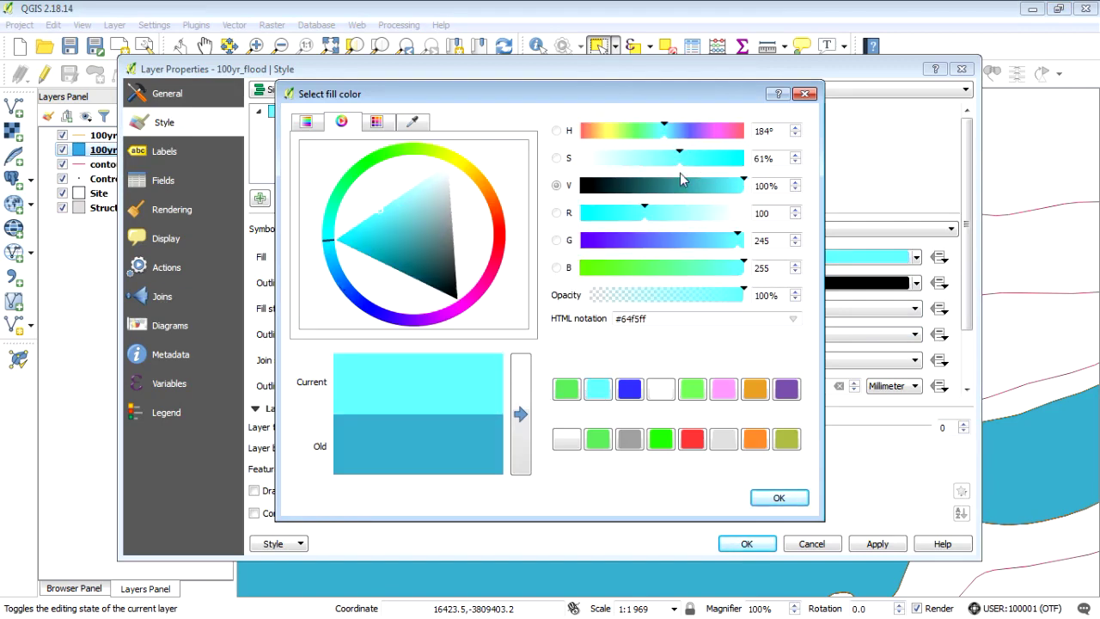
{"action": "left_click", "coordinate": [724, 241]}
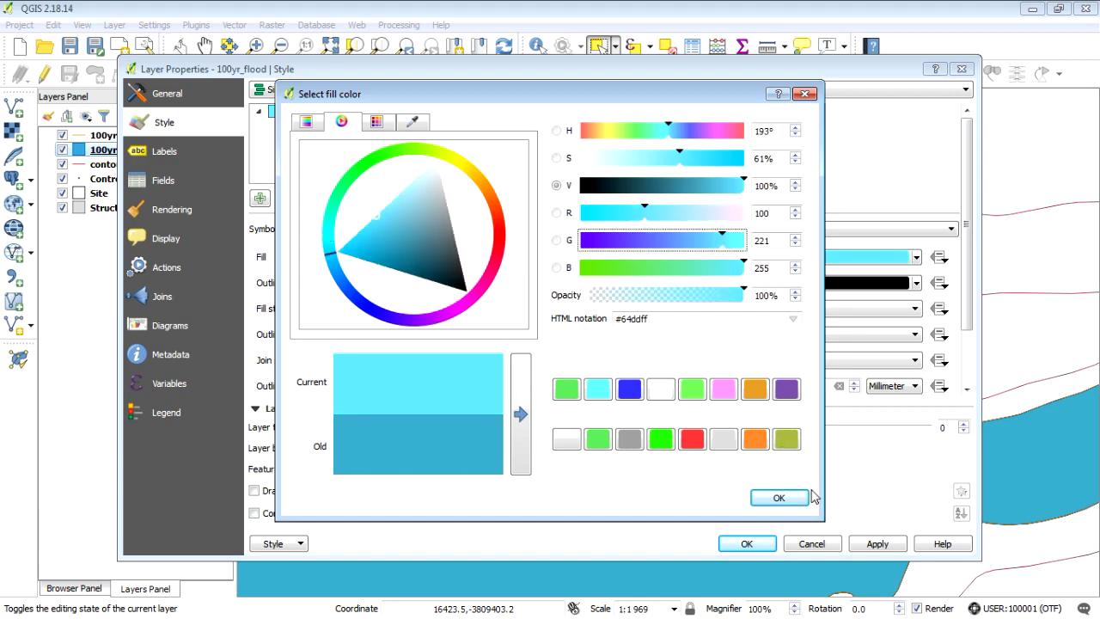
{"action": "left_click", "coordinate": [779, 497]}
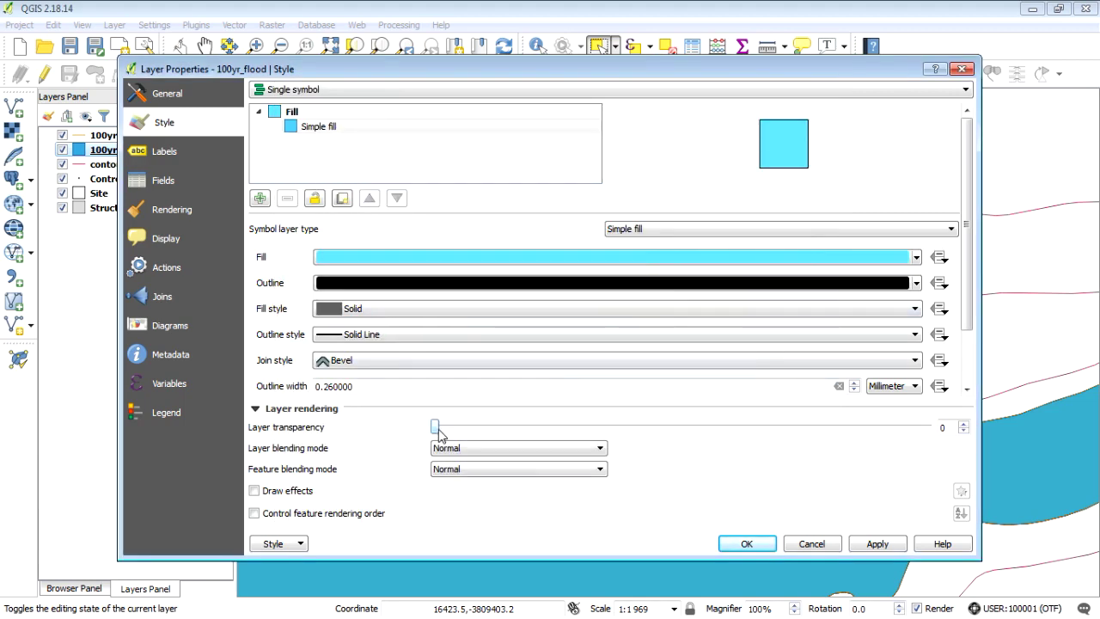
{"action": "left_click_drag", "start_coordinate": [435, 427], "coordinate": [721, 429]}
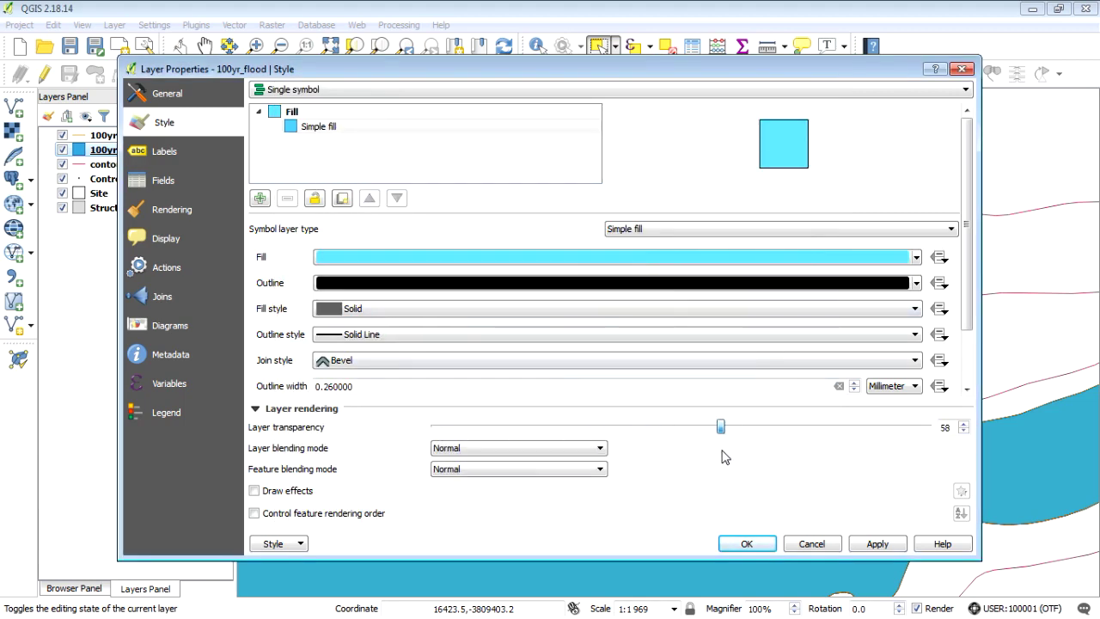
{"action": "left_click", "coordinate": [747, 543]}
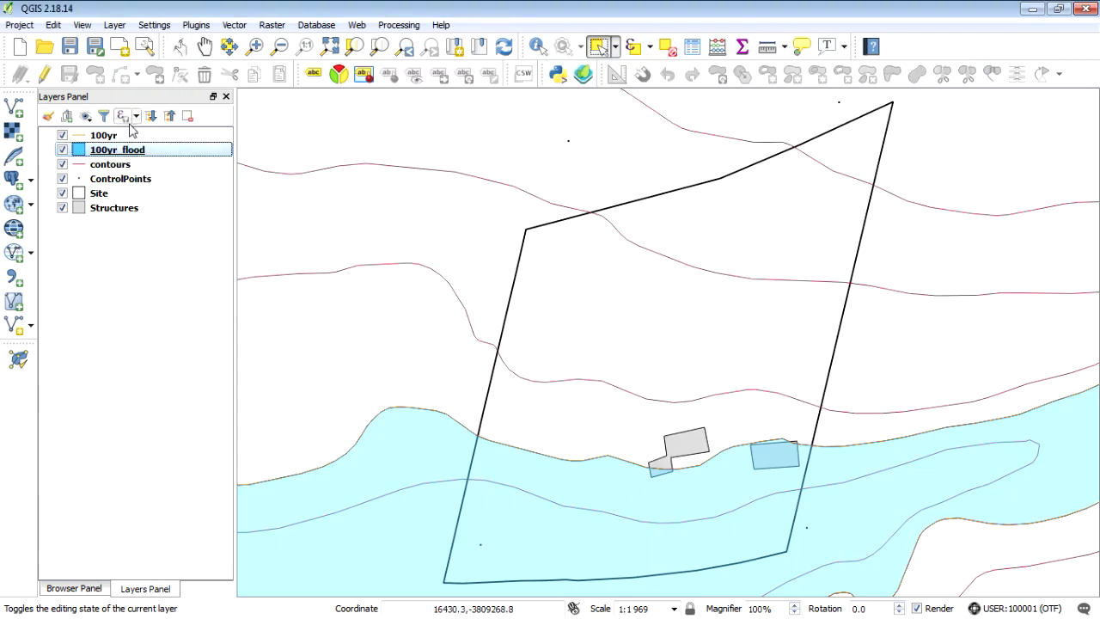
{"action": "left_click", "coordinate": [99, 138]}
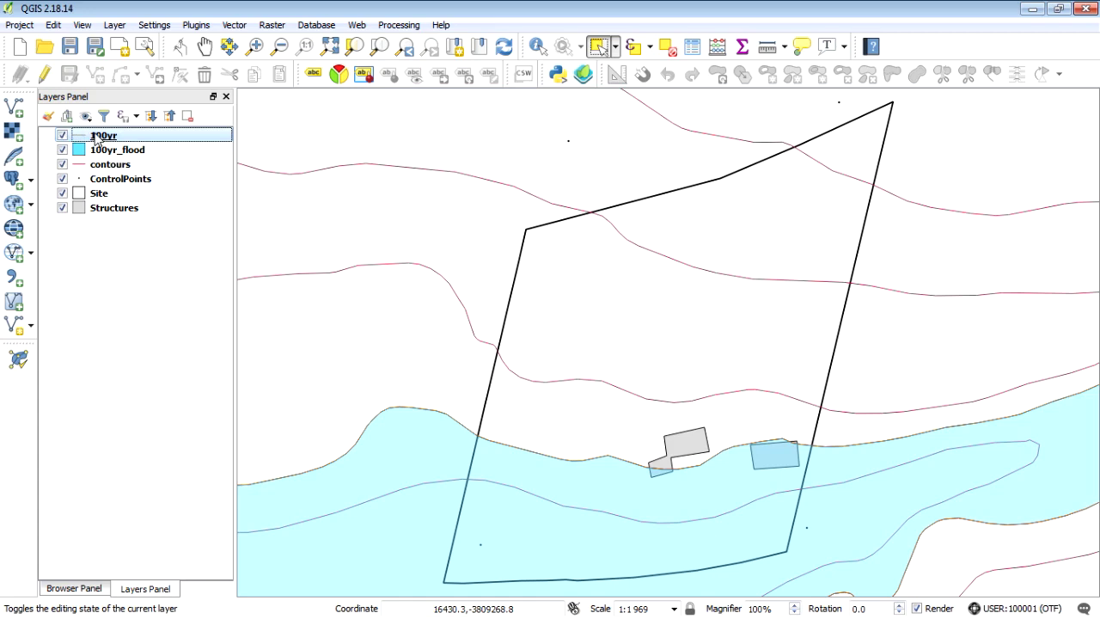
Delete the green solid line layer from 100yr and colour the remaining dotted line blue
{"action": "right_click", "coordinate": [94, 136]}
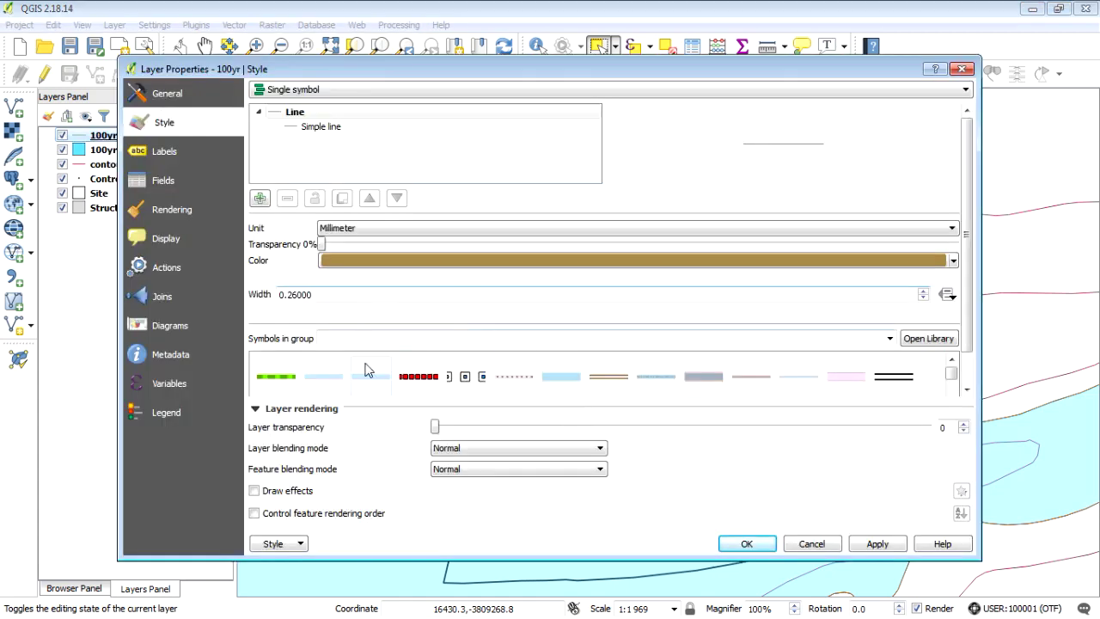
{"action": "left_click", "coordinate": [291, 376]}
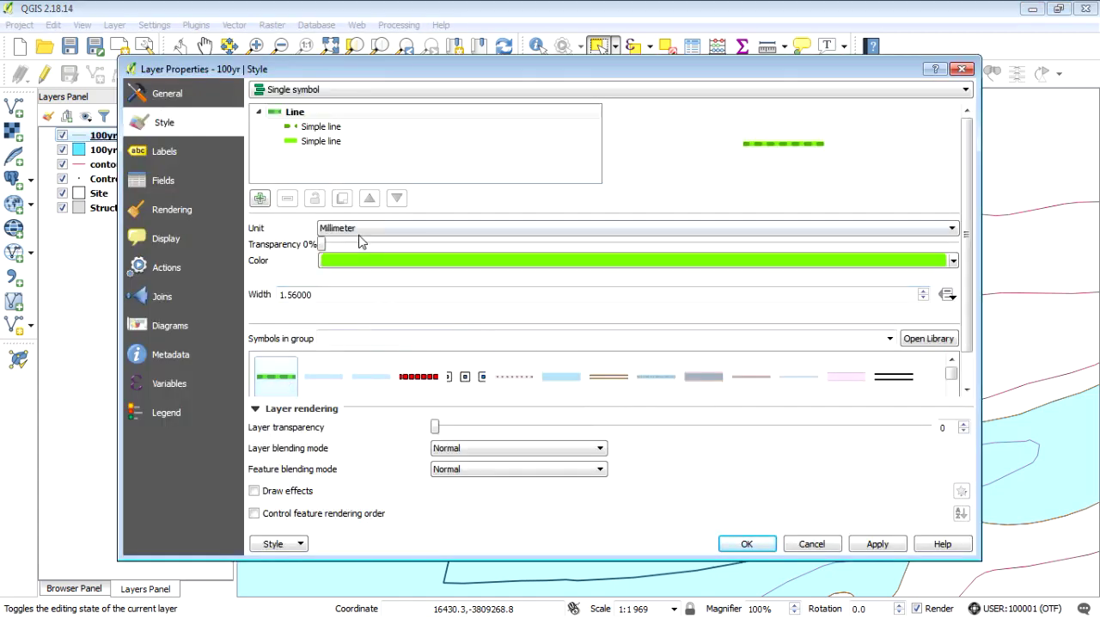
{"action": "left_click", "coordinate": [320, 141]}
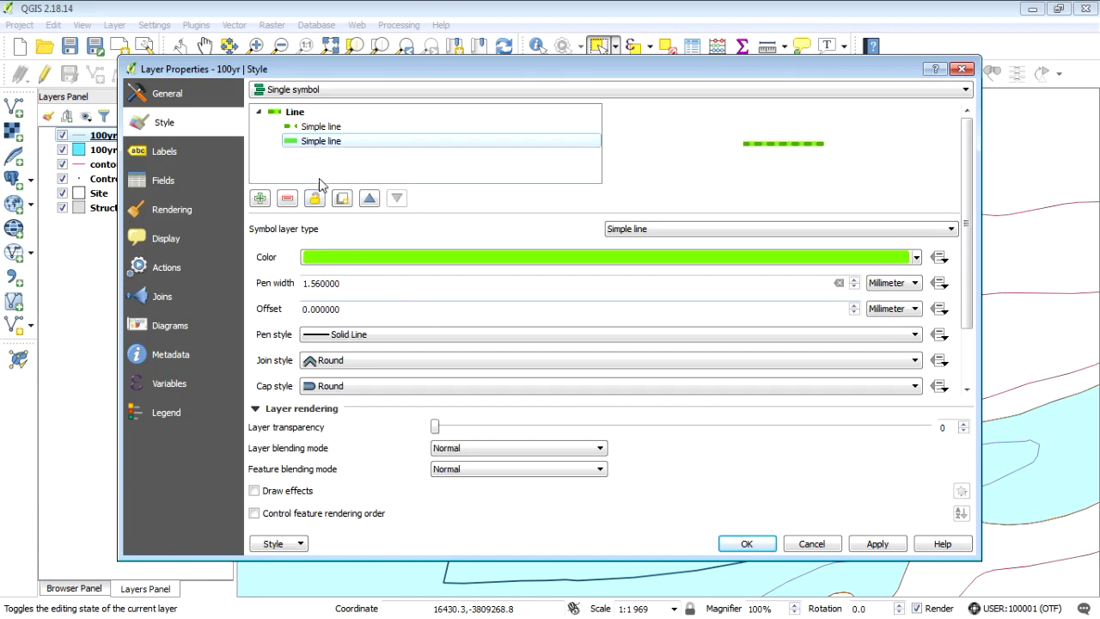
{"action": "left_click", "coordinate": [287, 198]}
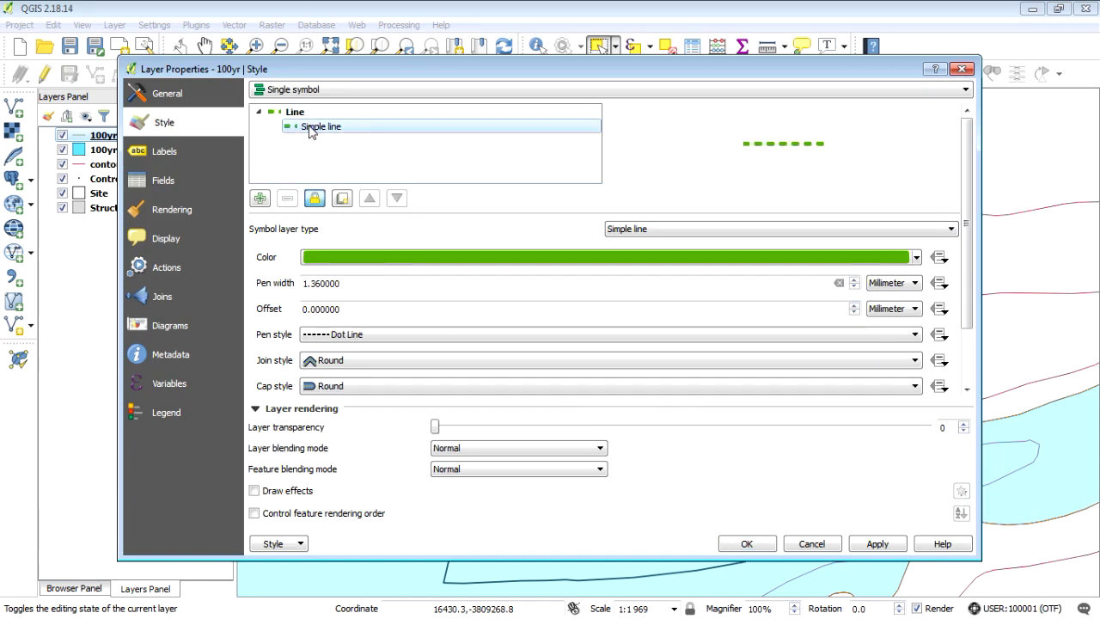
{"action": "left_click", "coordinate": [379, 261]}
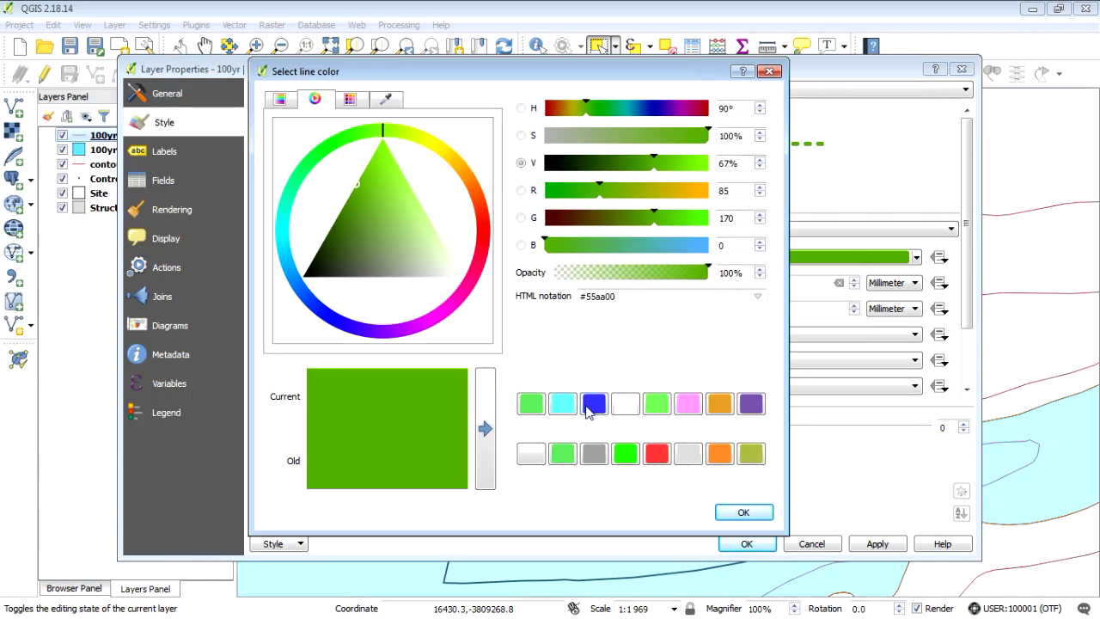
{"action": "left_click", "coordinate": [592, 404]}
{"action": "left_click", "coordinate": [744, 513]}
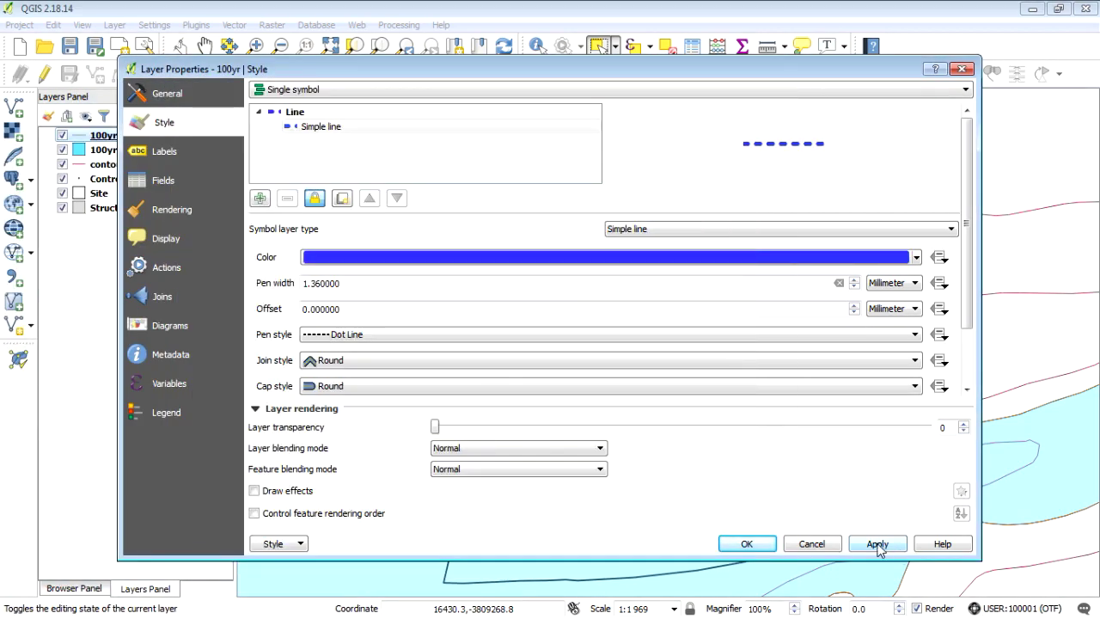
{"action": "left_click", "coordinate": [877, 545]}
{"action": "left_click", "coordinate": [747, 544]}
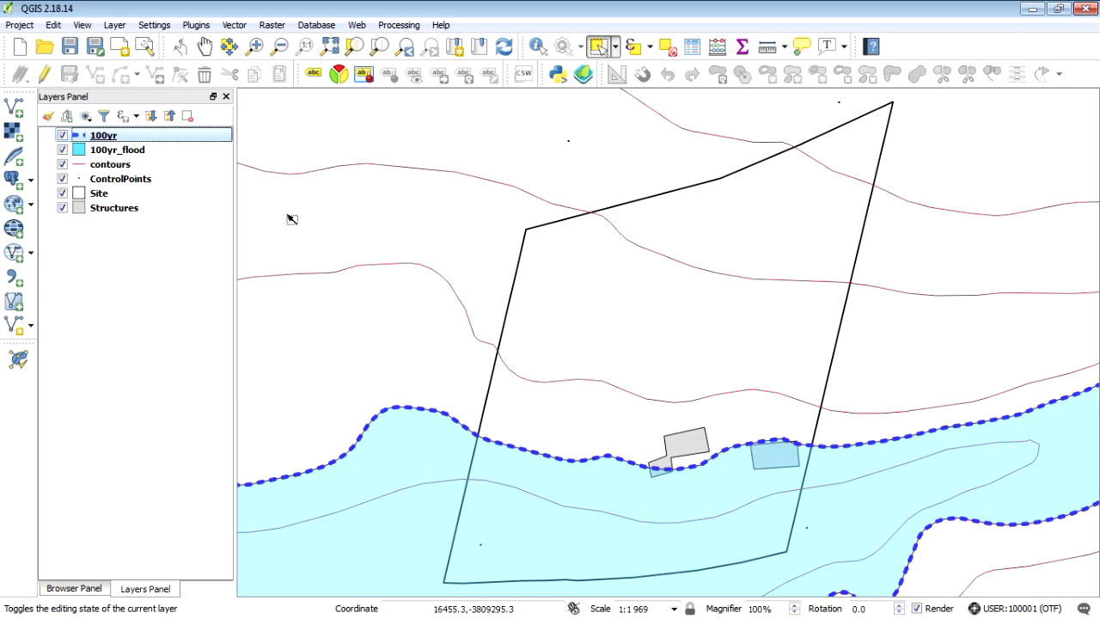
Recolour the contour lines from dark red to brownish ochre (#a37526)
{"action": "left_click", "coordinate": [141, 168]}
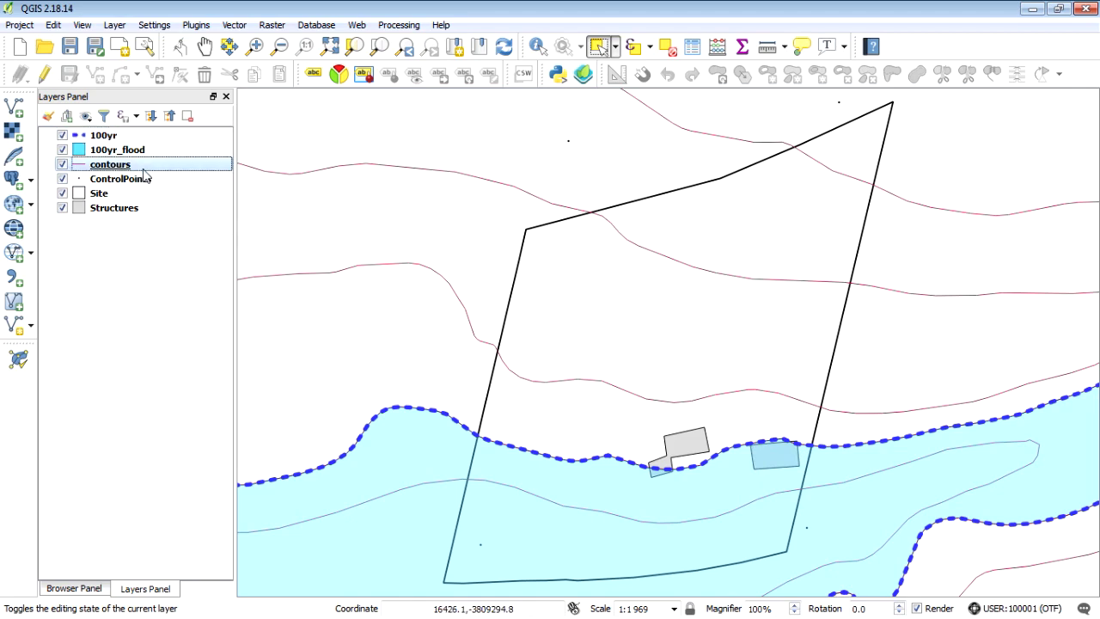
{"action": "right_click", "coordinate": [141, 169]}
{"action": "left_click", "coordinate": [207, 442]}
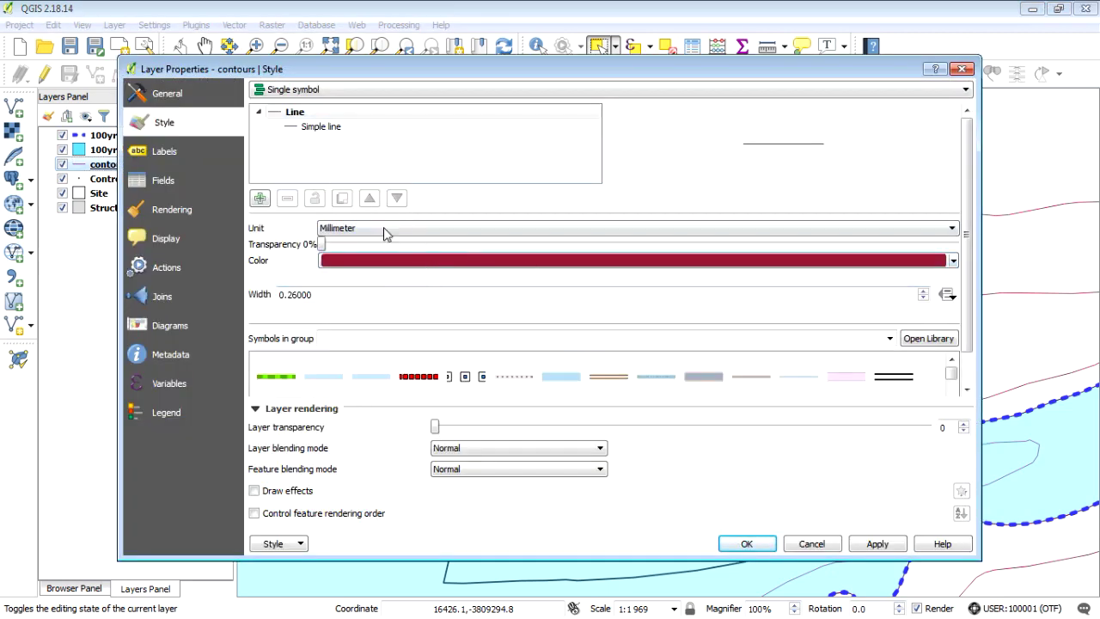
{"action": "left_click", "coordinate": [401, 266]}
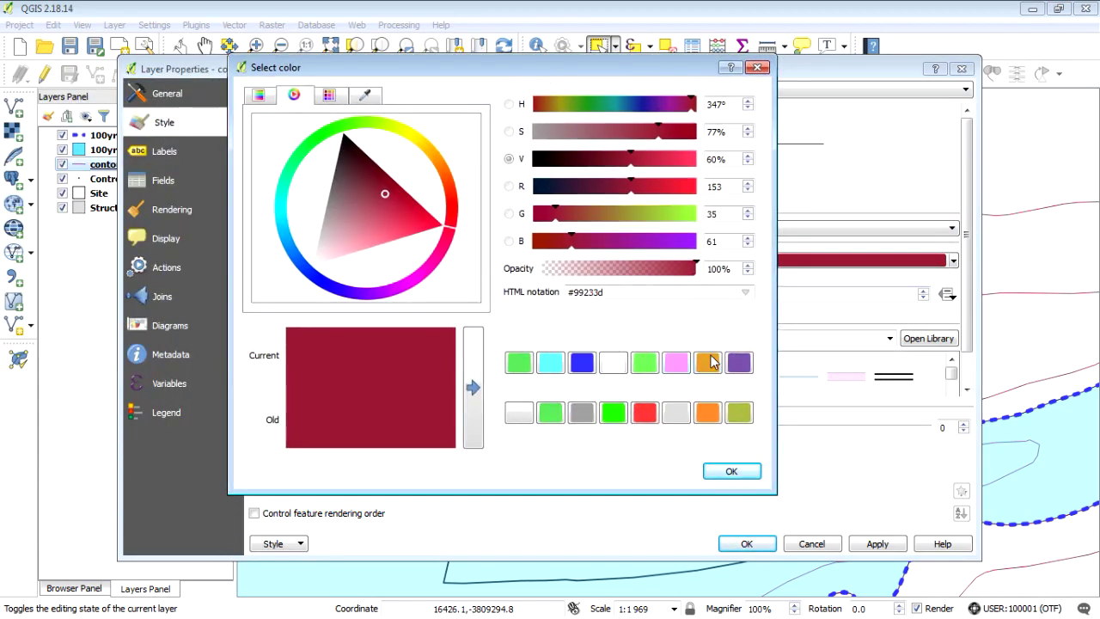
{"action": "left_click", "coordinate": [712, 363]}
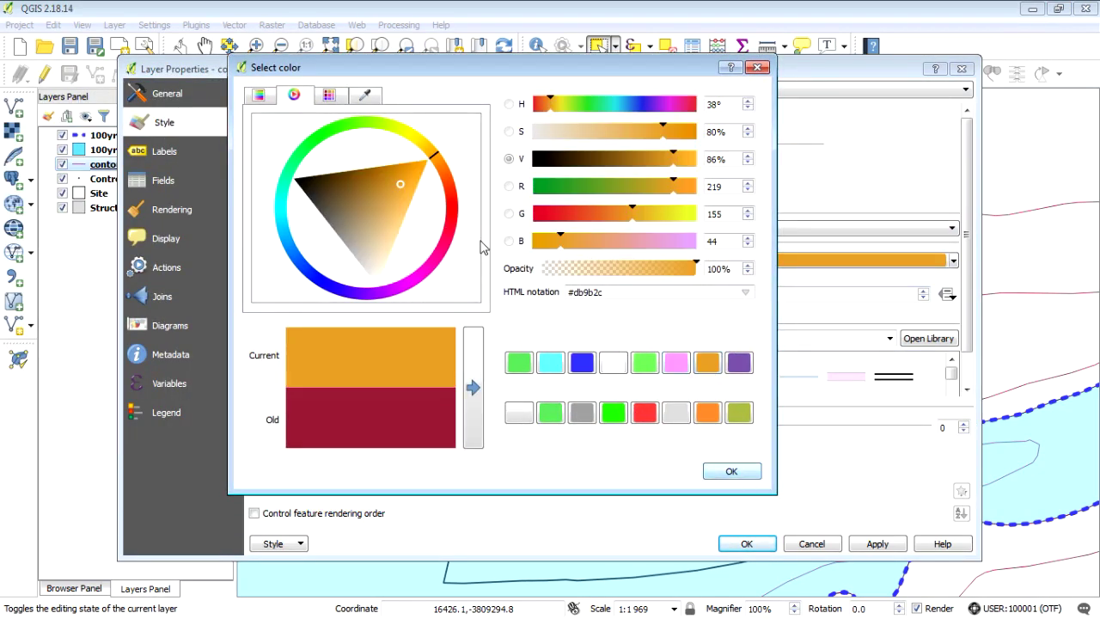
{"action": "left_click_drag", "start_coordinate": [385, 178], "coordinate": [372, 185]}
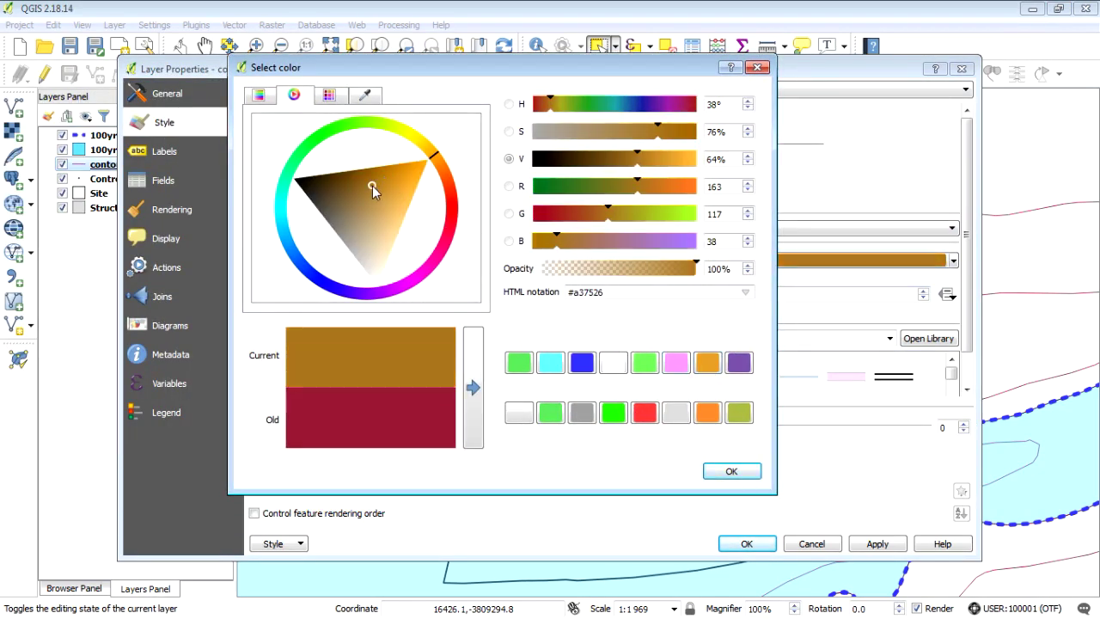
{"action": "left_click", "coordinate": [730, 472]}
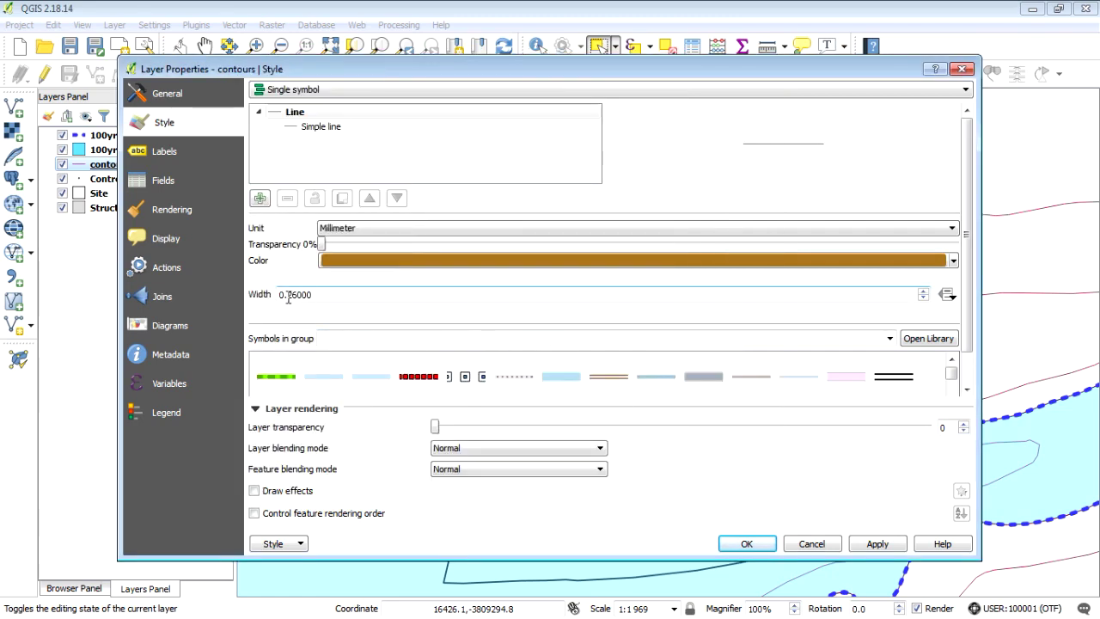
{"action": "left_click", "coordinate": [880, 545]}
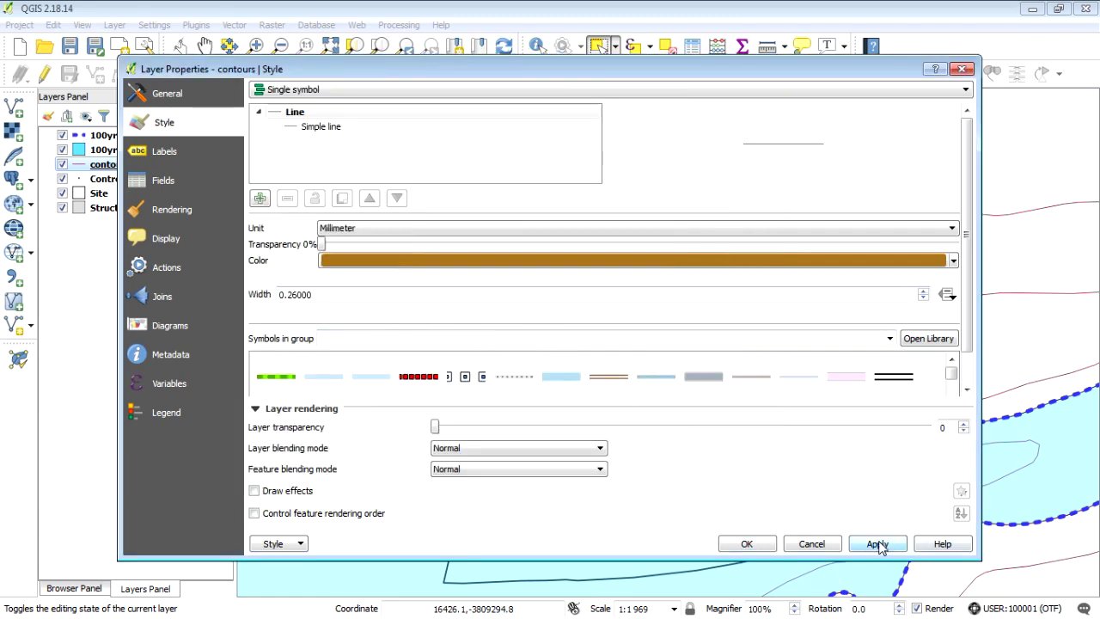
{"action": "left_click", "coordinate": [744, 543]}
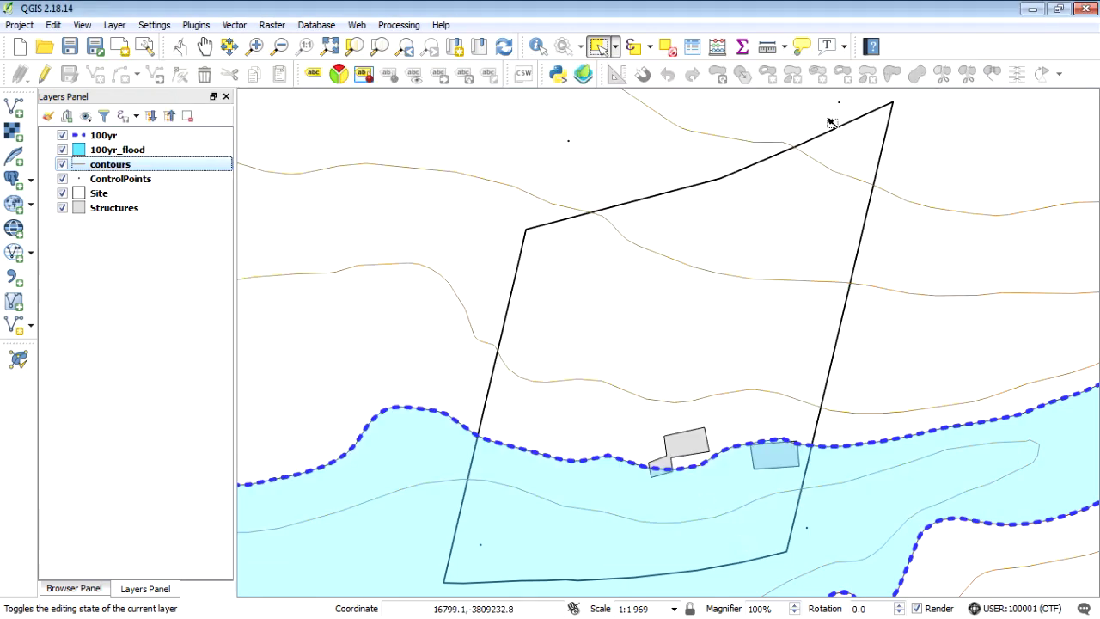
{"action": "left_click", "coordinate": [539, 46]}
{"action": "left_click", "coordinate": [845, 176]}
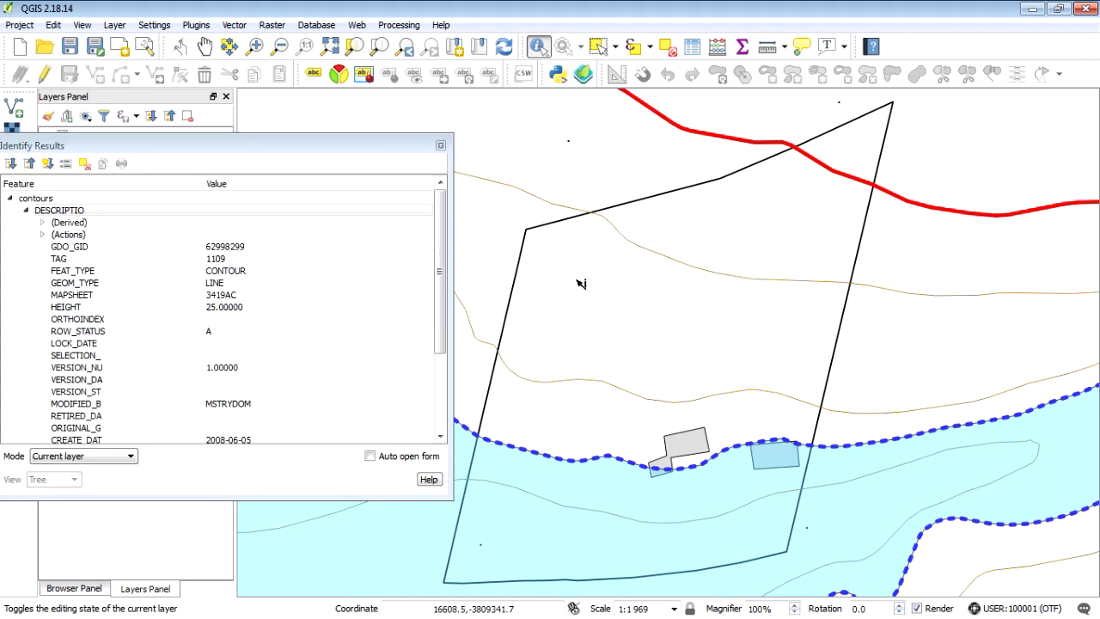
{"action": "left_click", "coordinate": [760, 283]}
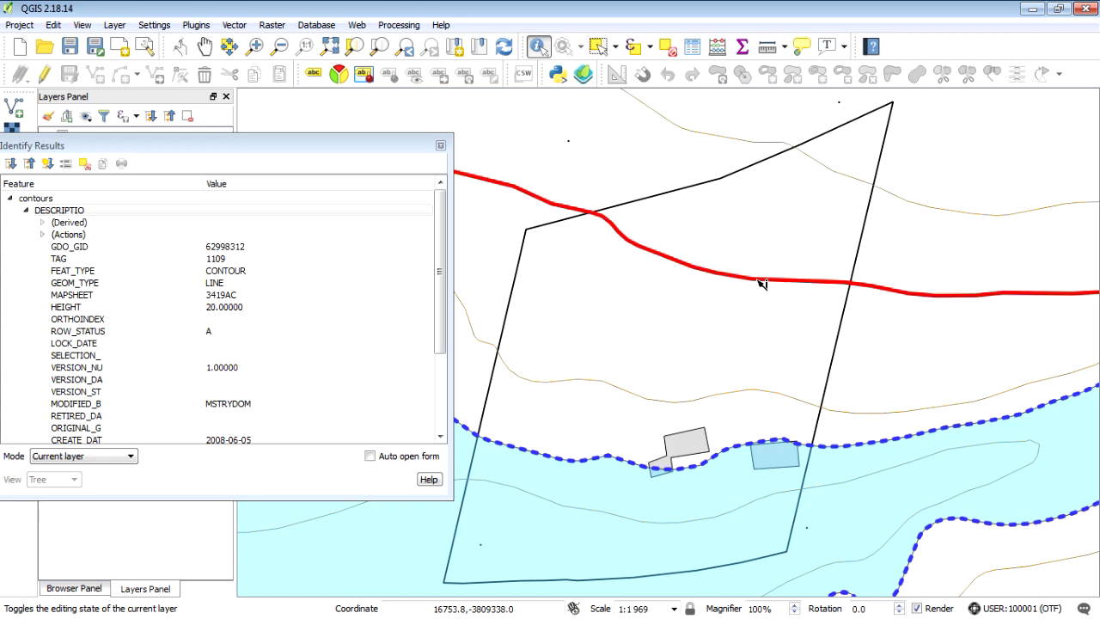
{"action": "left_click", "coordinate": [732, 397]}
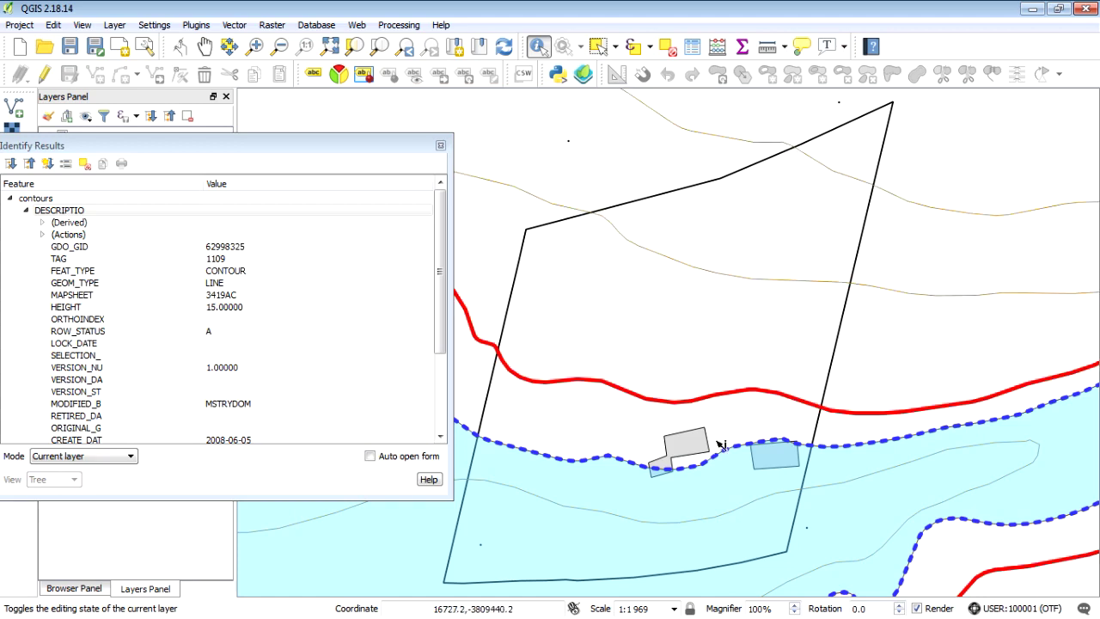
{"action": "left_click", "coordinate": [441, 146]}
{"action": "left_click", "coordinate": [452, 183]}
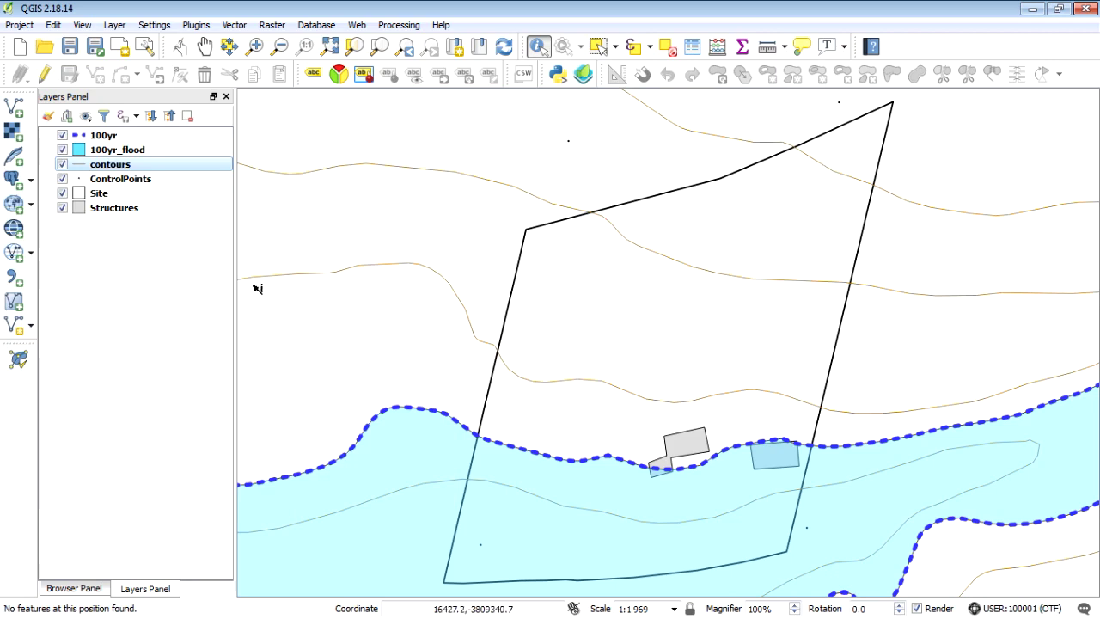
Turn on contour labels using the HEIGHT field
{"action": "right_click", "coordinate": [124, 165]}
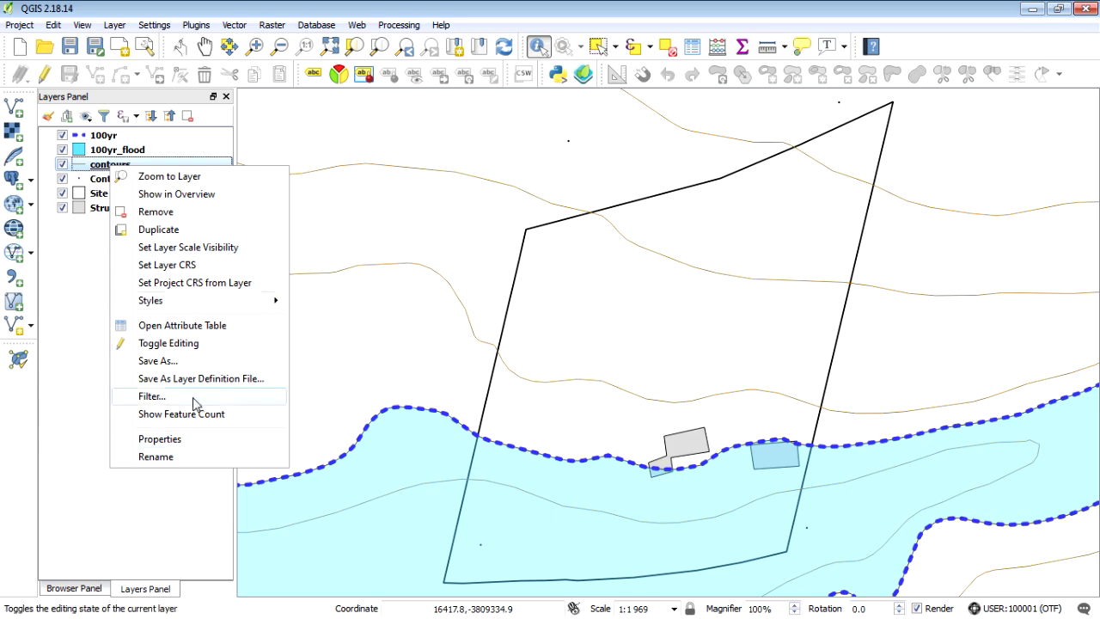
{"action": "left_click", "coordinate": [196, 440]}
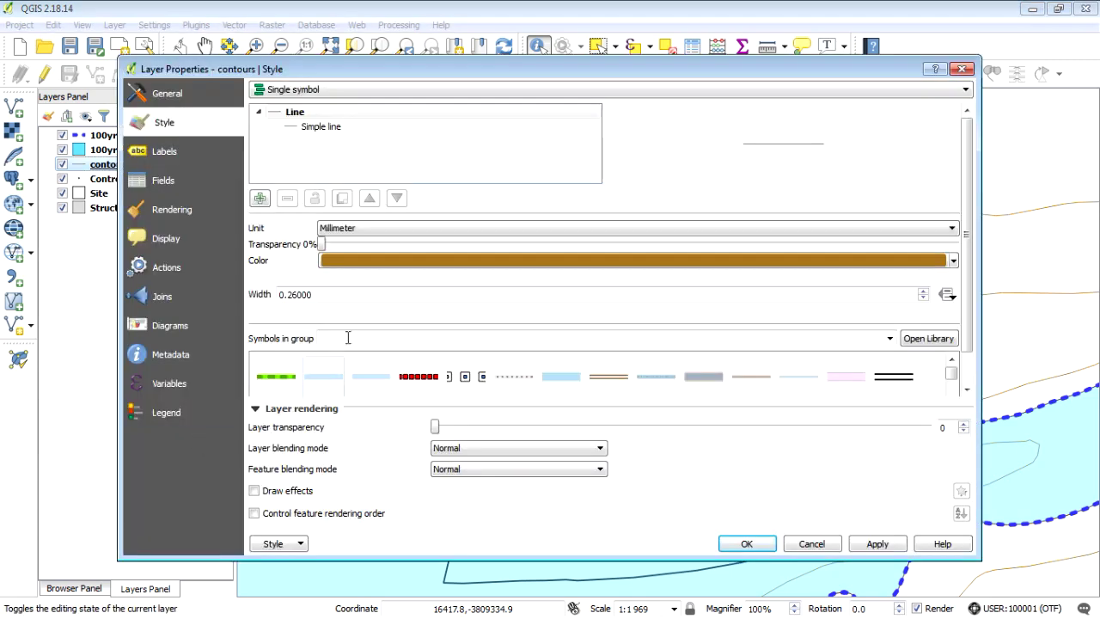
{"action": "left_click", "coordinate": [168, 152]}
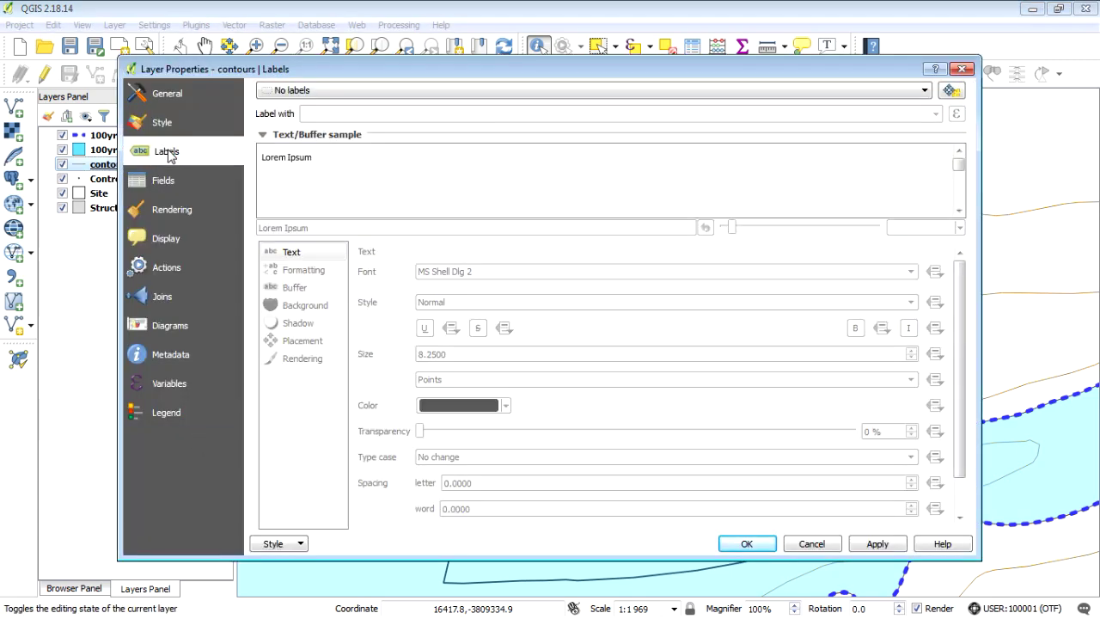
{"action": "left_click", "coordinate": [921, 90]}
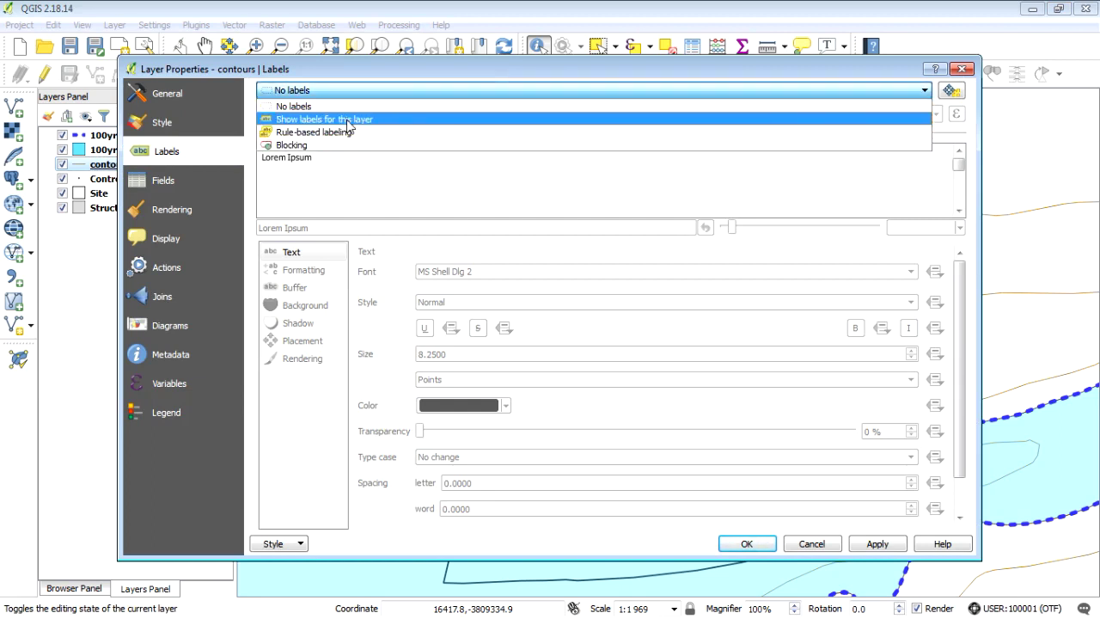
{"action": "left_click", "coordinate": [348, 121]}
{"action": "left_click", "coordinate": [935, 115]}
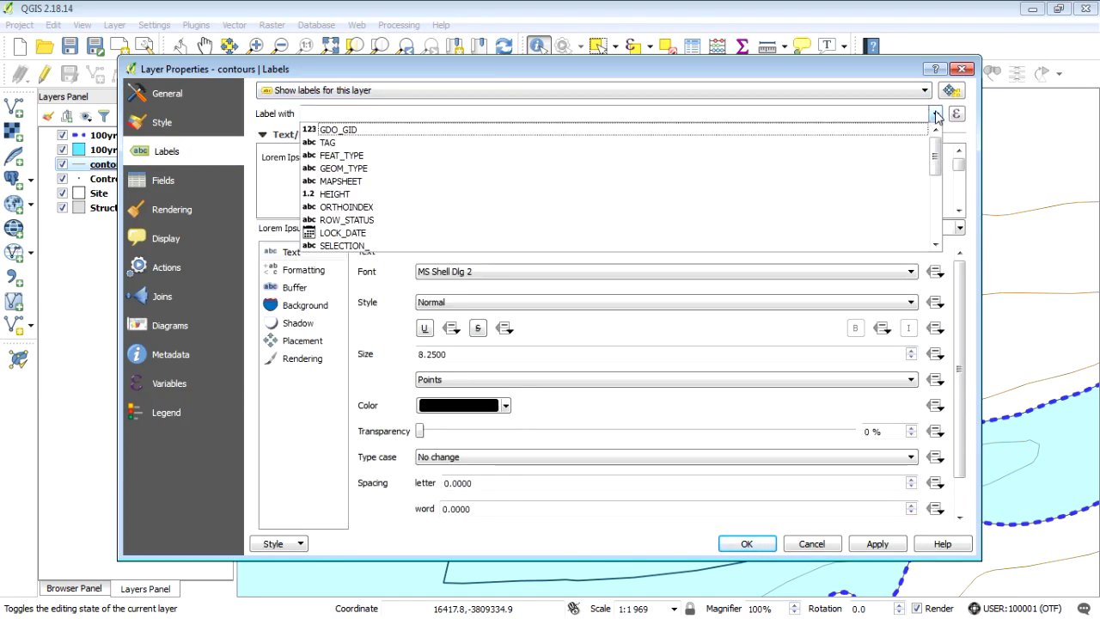
{"action": "left_click", "coordinate": [366, 195]}
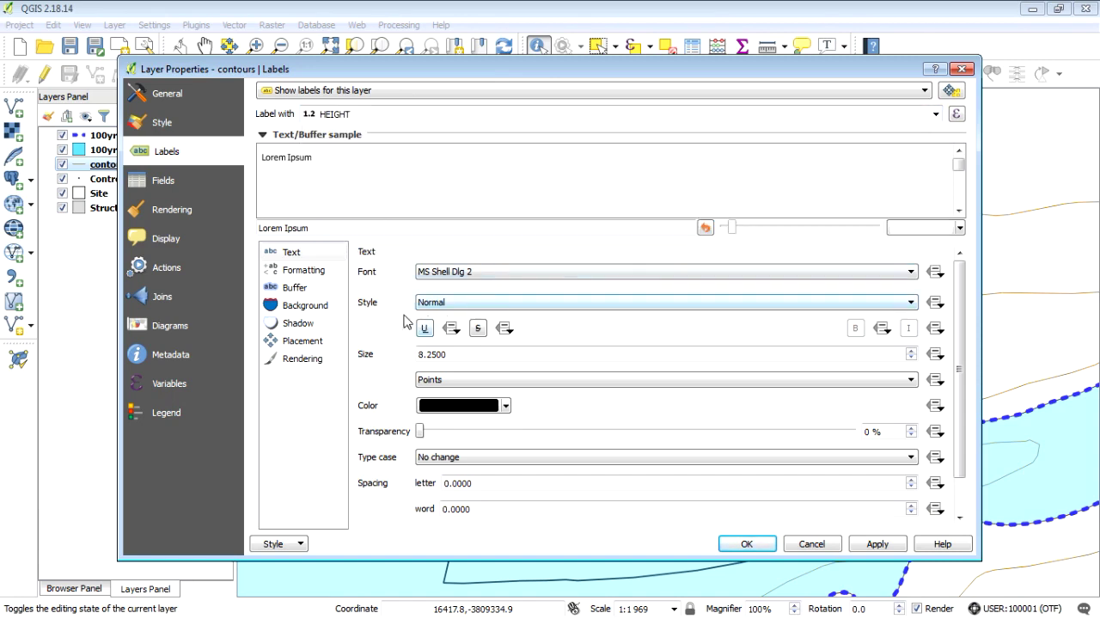
Add a text buffer to the labels and allow On line placement, then apply
{"action": "left_click", "coordinate": [311, 289]}
{"action": "left_click", "coordinate": [363, 272]}
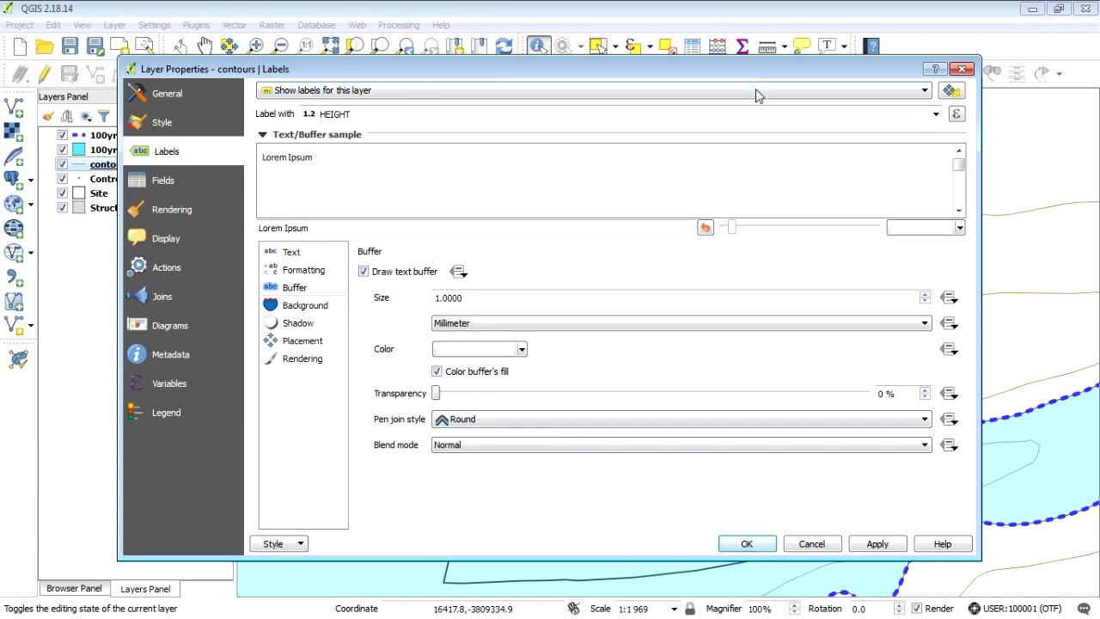
{"action": "left_click_drag", "start_coordinate": [754, 72], "coordinate": [663, 93]}
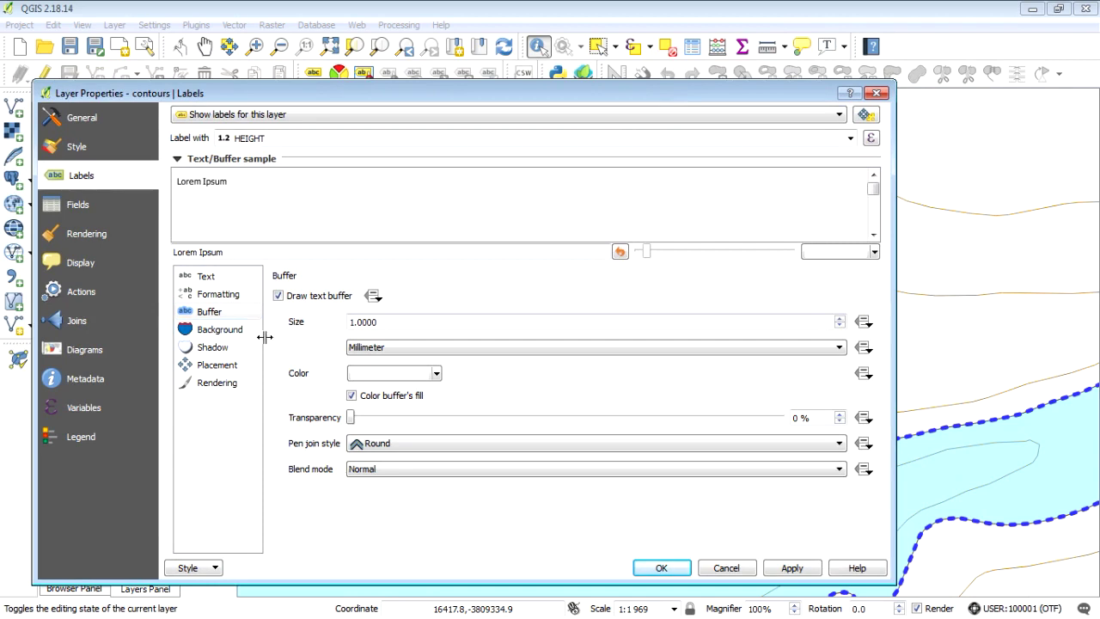
{"action": "left_click", "coordinate": [233, 364]}
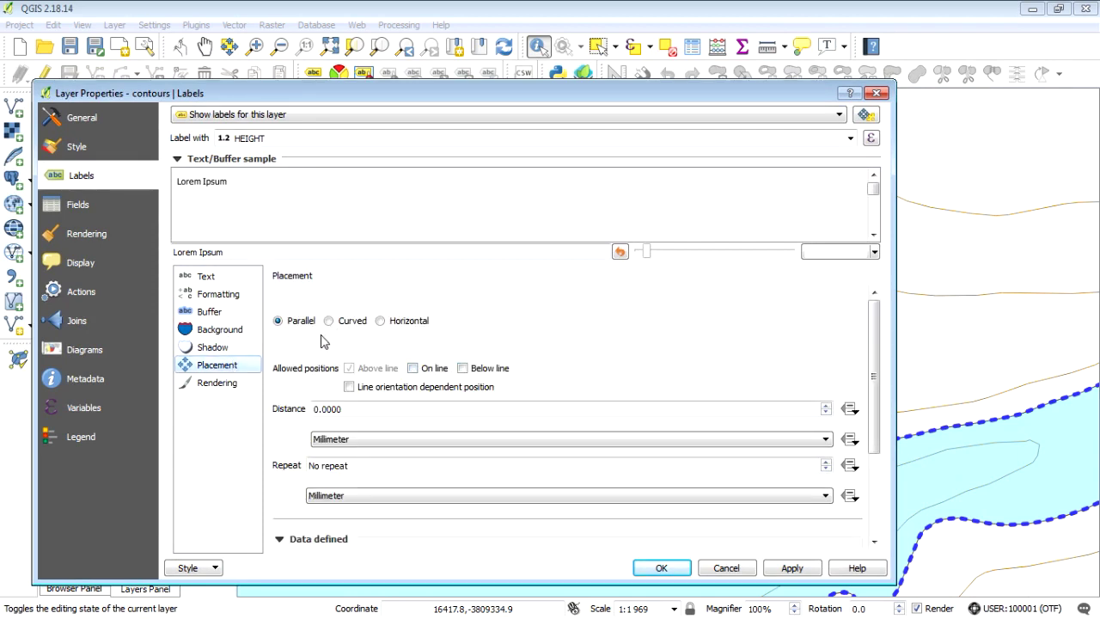
{"action": "left_click", "coordinate": [413, 368]}
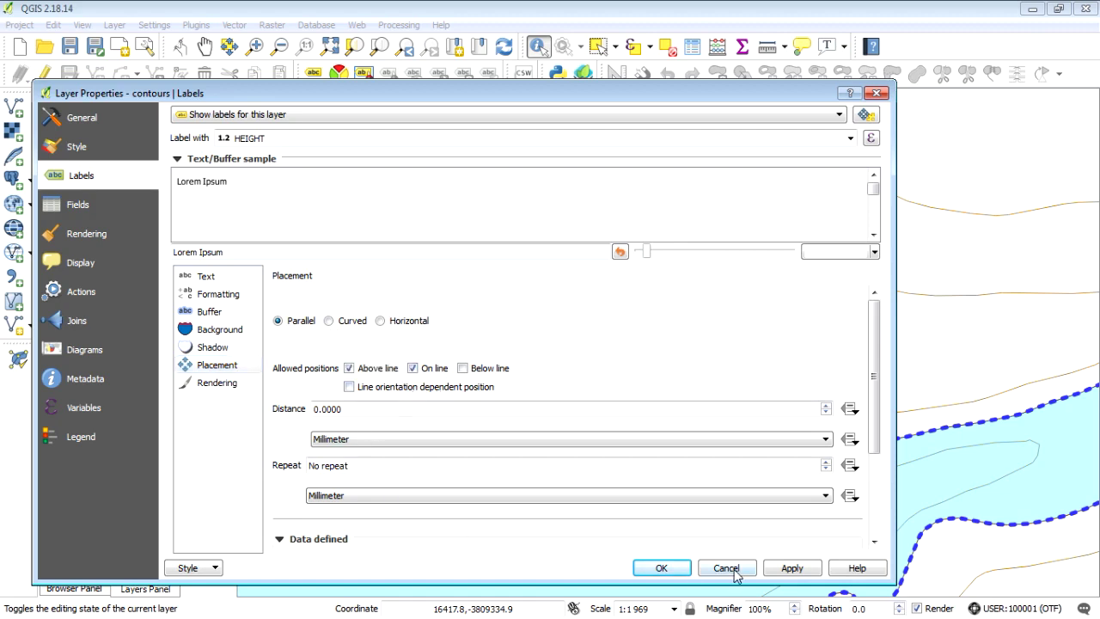
{"action": "left_click", "coordinate": [788, 569]}
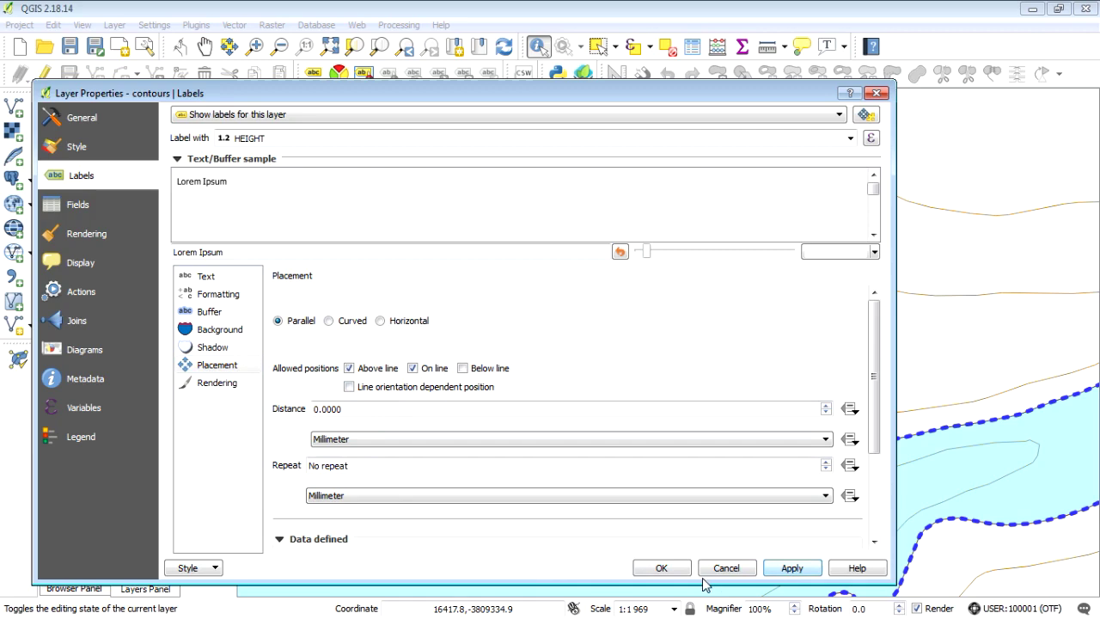
{"action": "left_click", "coordinate": [663, 568]}
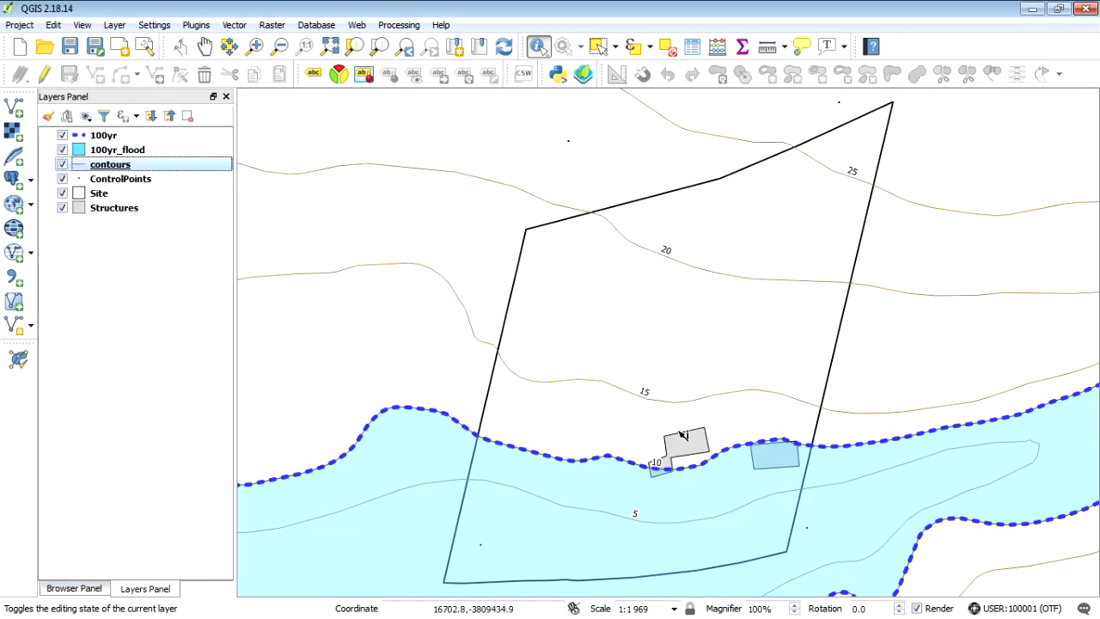
Set the contour label text size to 7 and untick Above line placement
{"action": "right_click", "coordinate": [95, 164]}
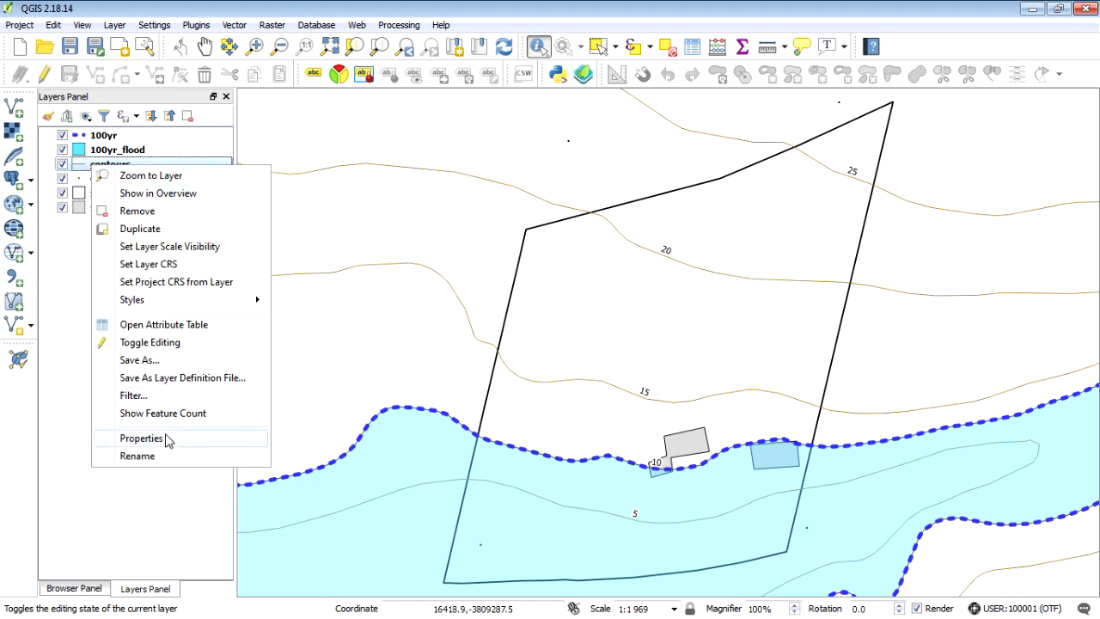
{"action": "left_click", "coordinate": [141, 439]}
{"action": "left_click", "coordinate": [209, 312]}
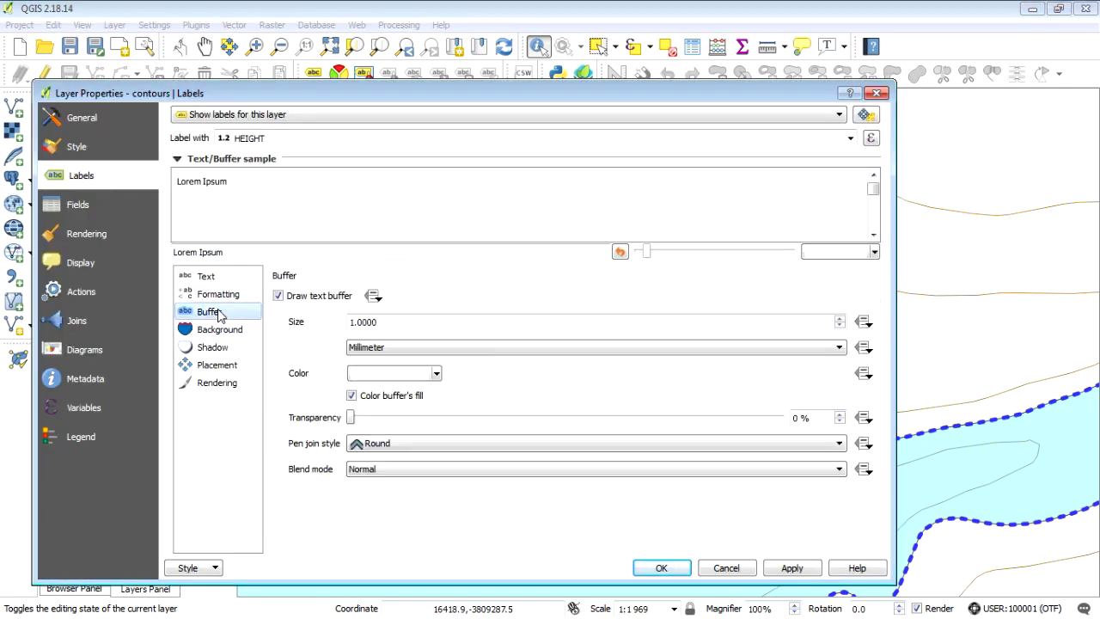
{"action": "left_click", "coordinate": [217, 294]}
{"action": "left_click", "coordinate": [206, 276]}
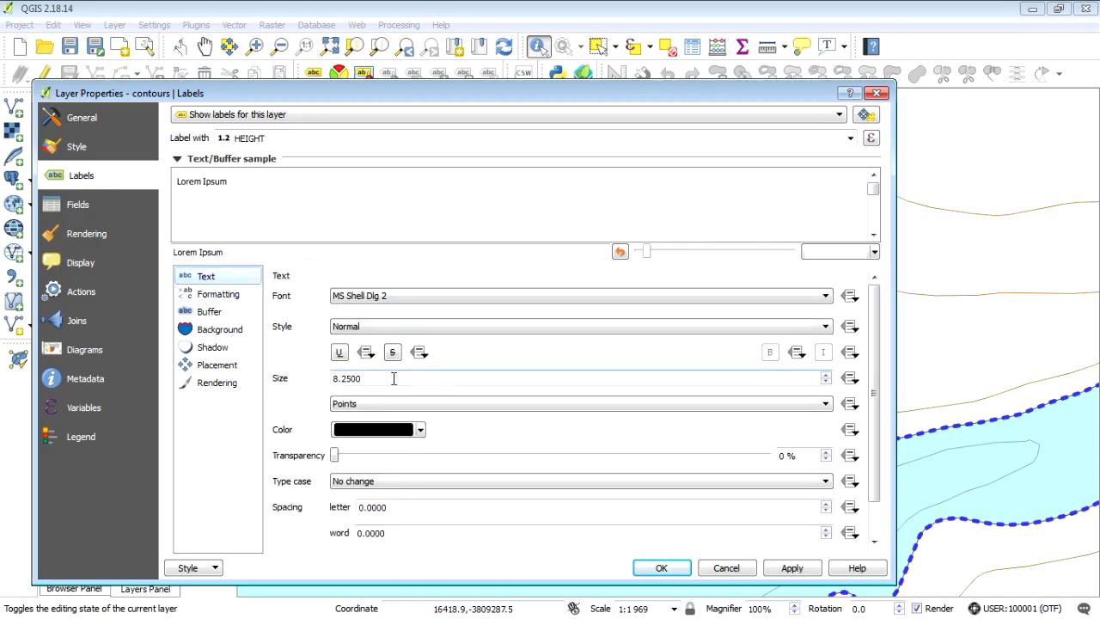
{"action": "key", "text": "BackSpace"}
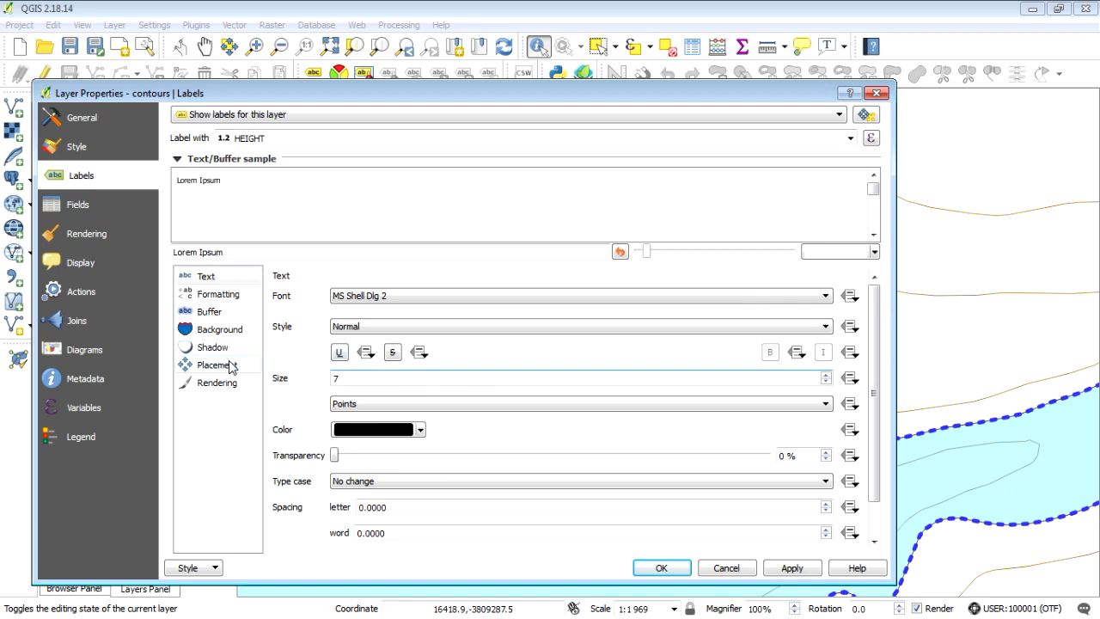
{"action": "left_click", "coordinate": [246, 365]}
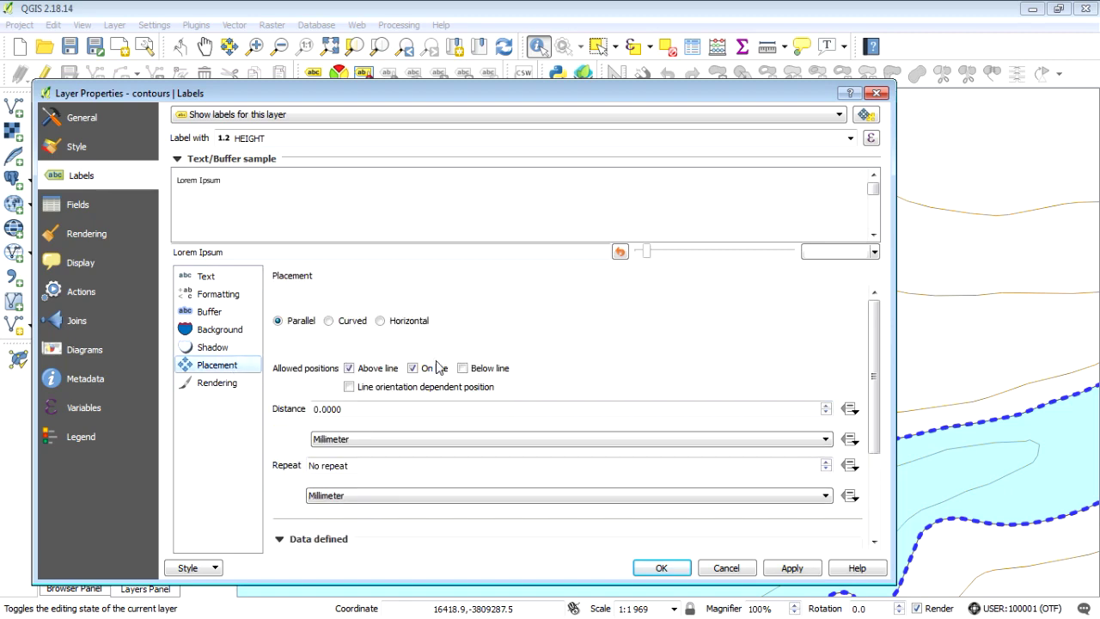
{"action": "left_click", "coordinate": [349, 369]}
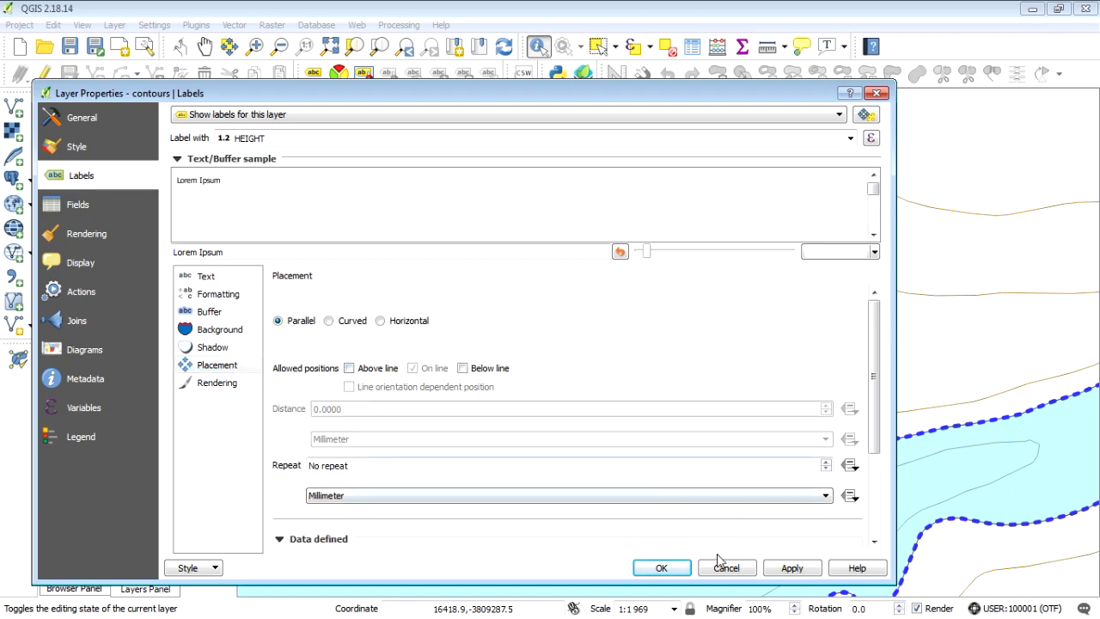
{"action": "left_click", "coordinate": [675, 571]}
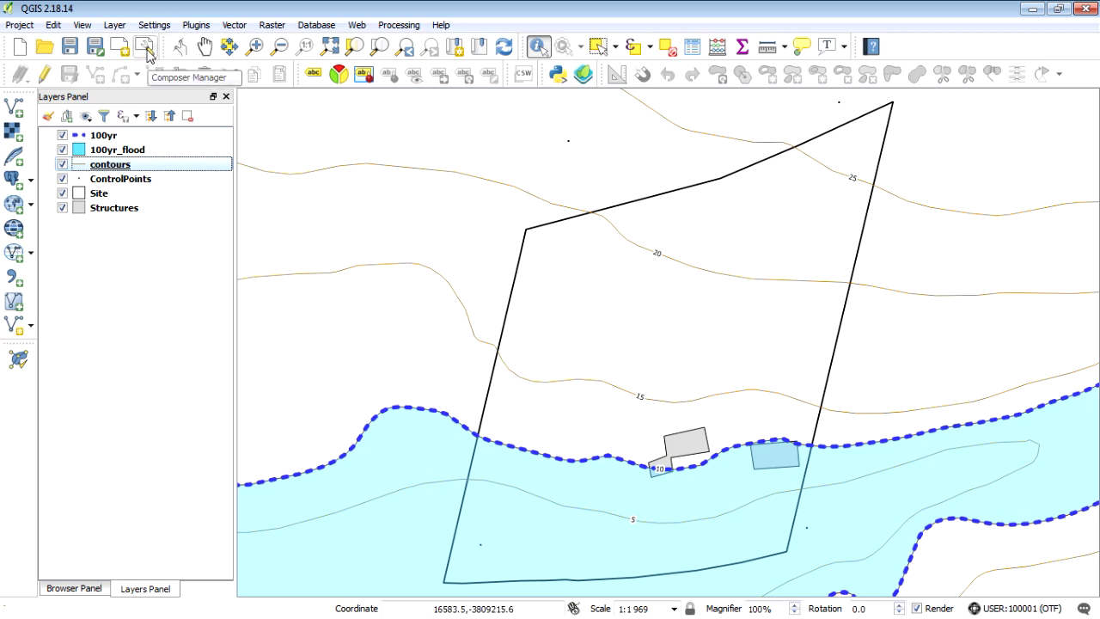
Create an empty print composer titled 'Print' and maximise its window
{"action": "left_click", "coordinate": [146, 48]}
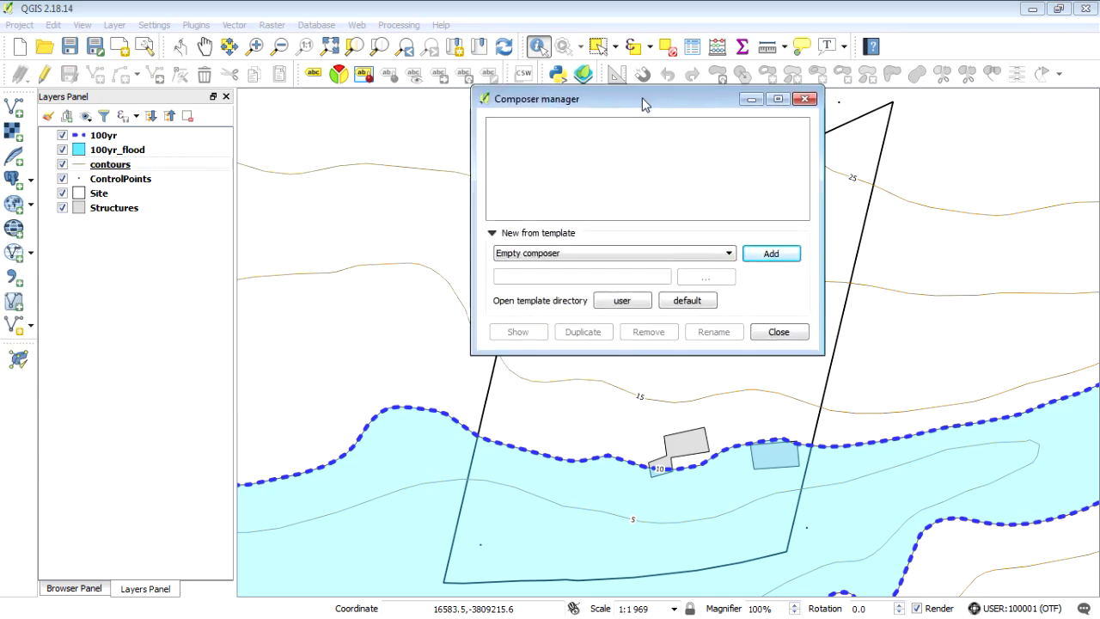
{"action": "left_click_drag", "start_coordinate": [643, 103], "coordinate": [644, 155]}
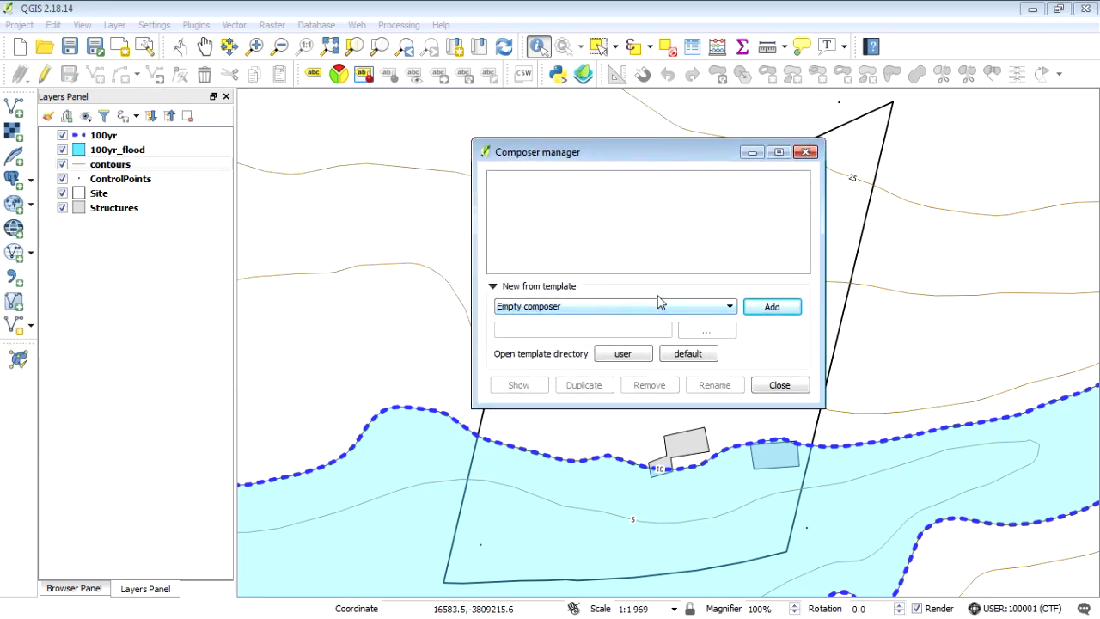
{"action": "left_click", "coordinate": [773, 307]}
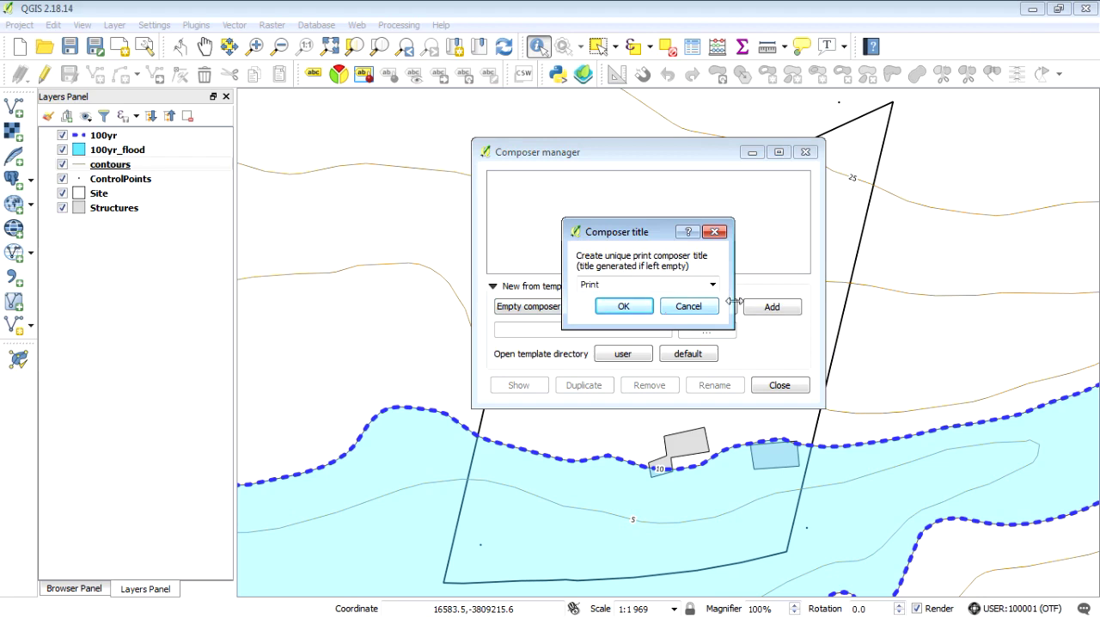
{"action": "left_click", "coordinate": [625, 306]}
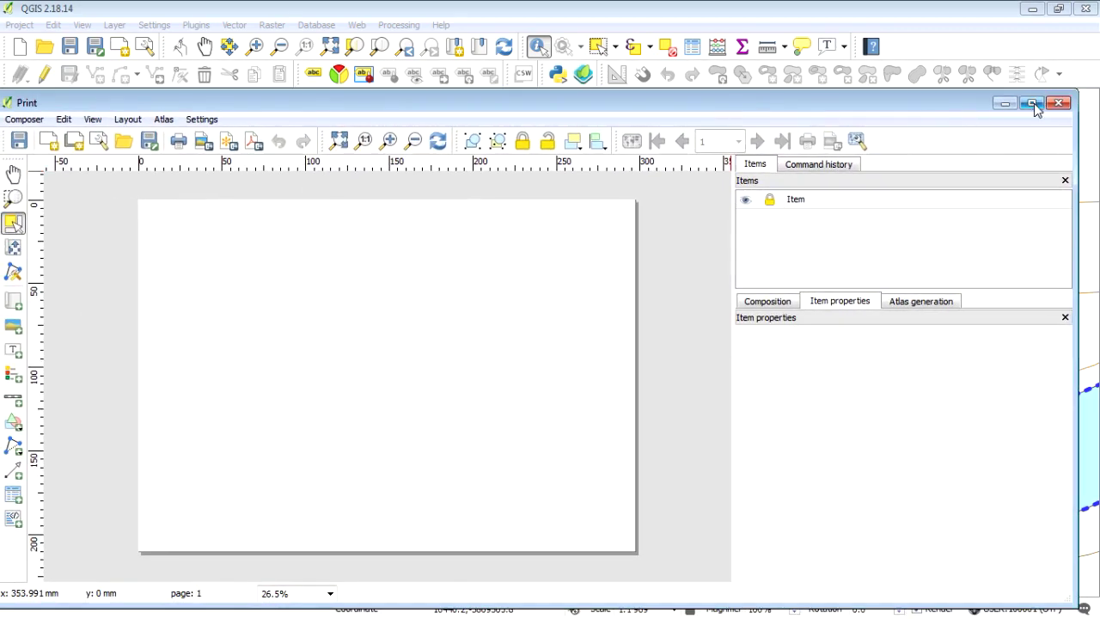
{"action": "left_click", "coordinate": [1033, 104]}
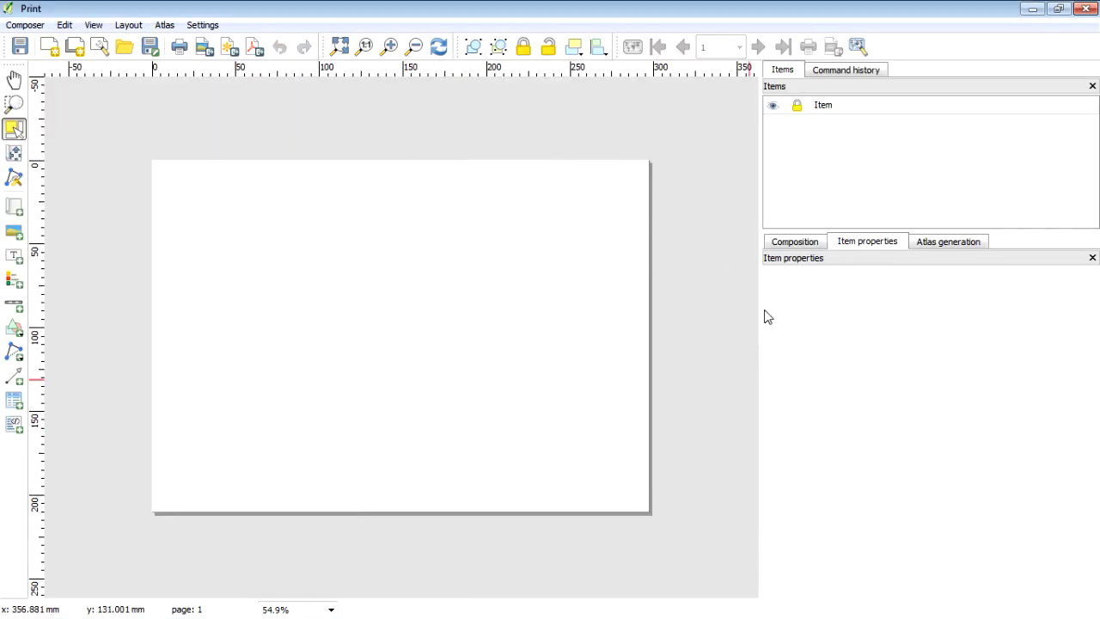
Widen the canvas area and set the composer page to A3 portrait (297x420 mm)
{"action": "left_click_drag", "start_coordinate": [762, 308], "coordinate": [851, 306]}
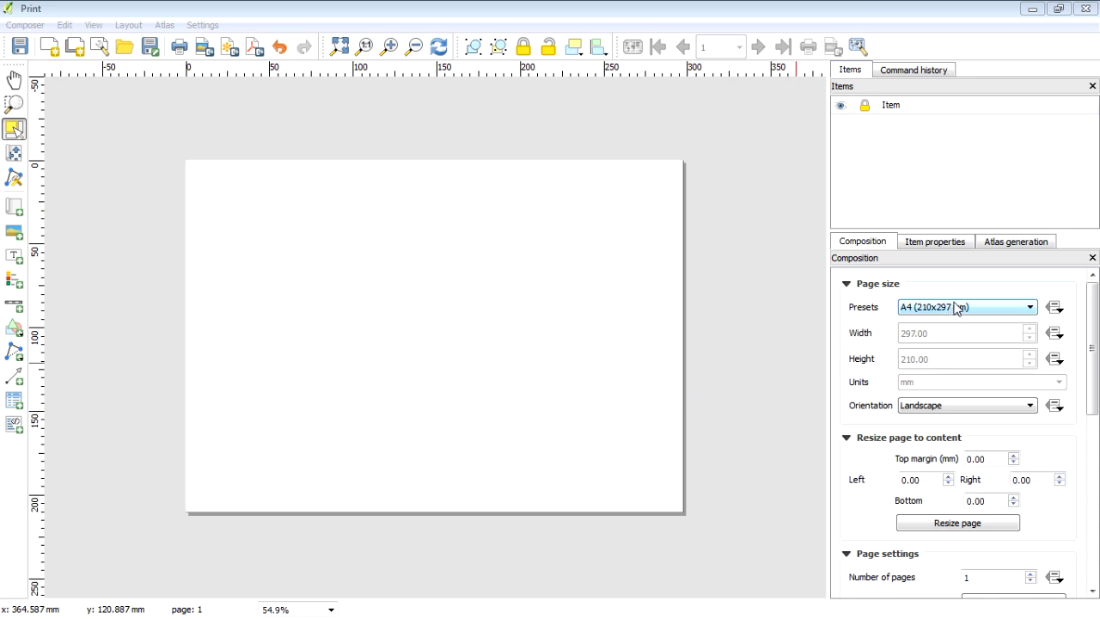
{"action": "left_click", "coordinate": [1010, 311]}
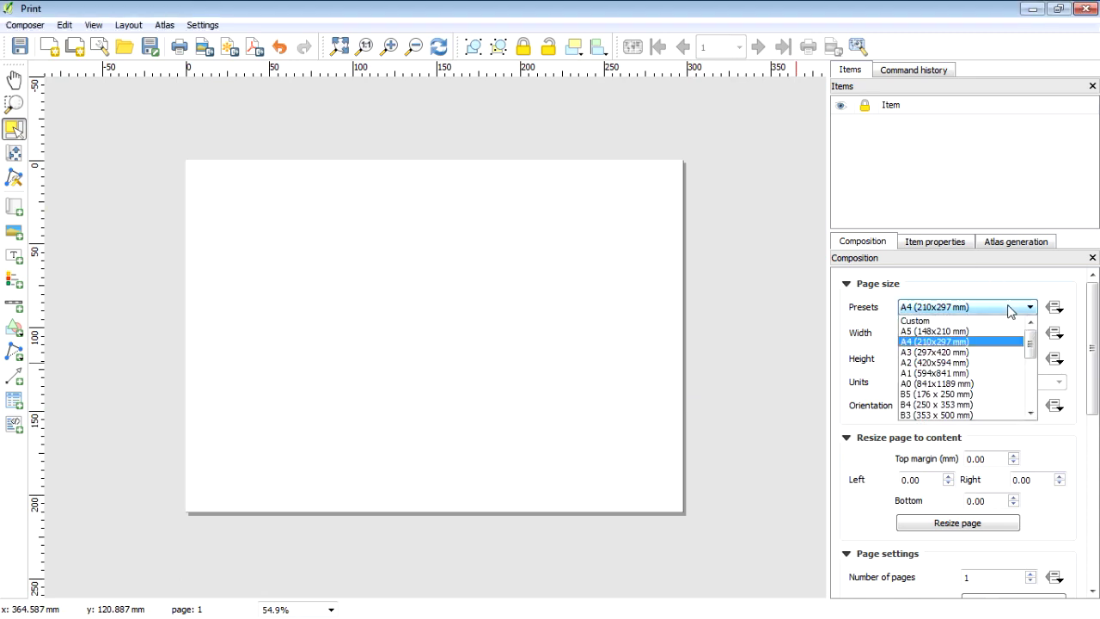
{"action": "left_click", "coordinate": [939, 352]}
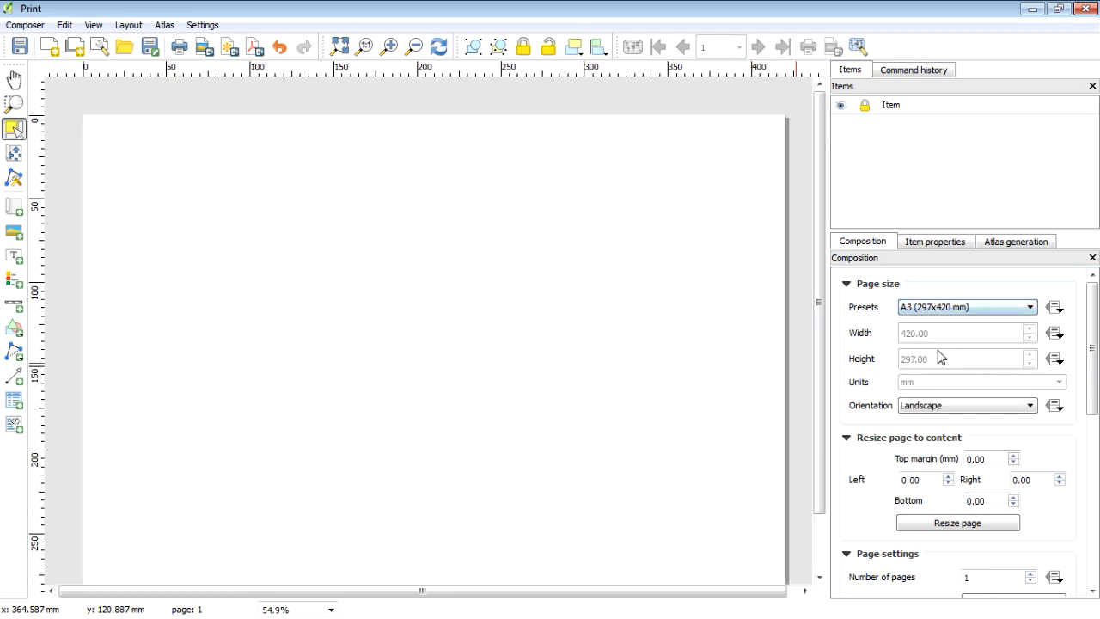
{"action": "left_click", "coordinate": [1009, 410]}
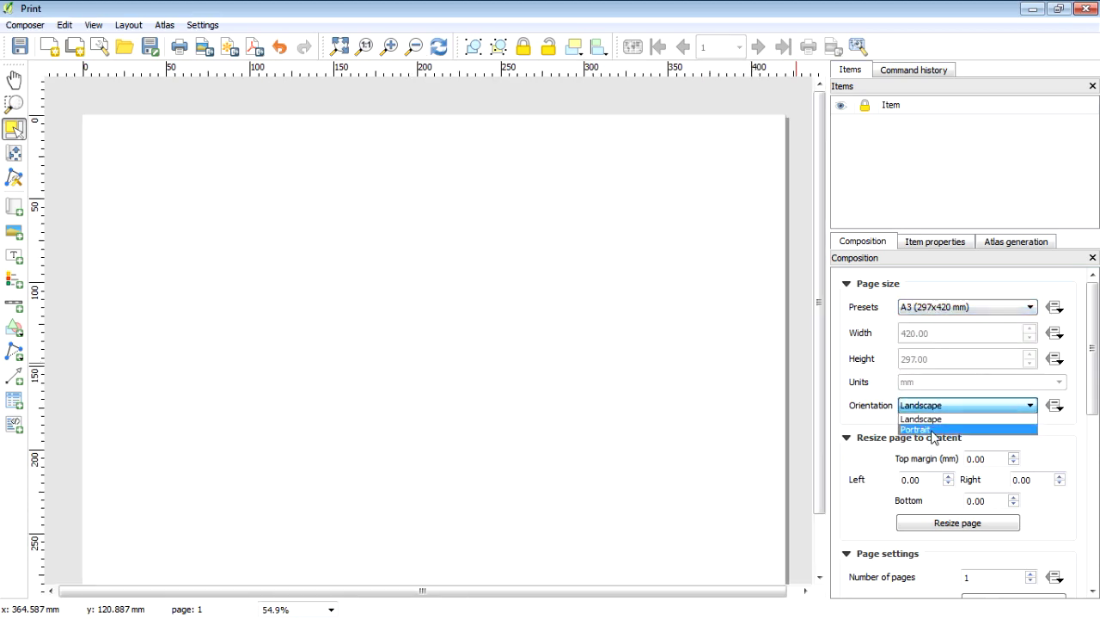
{"action": "left_click", "coordinate": [933, 431]}
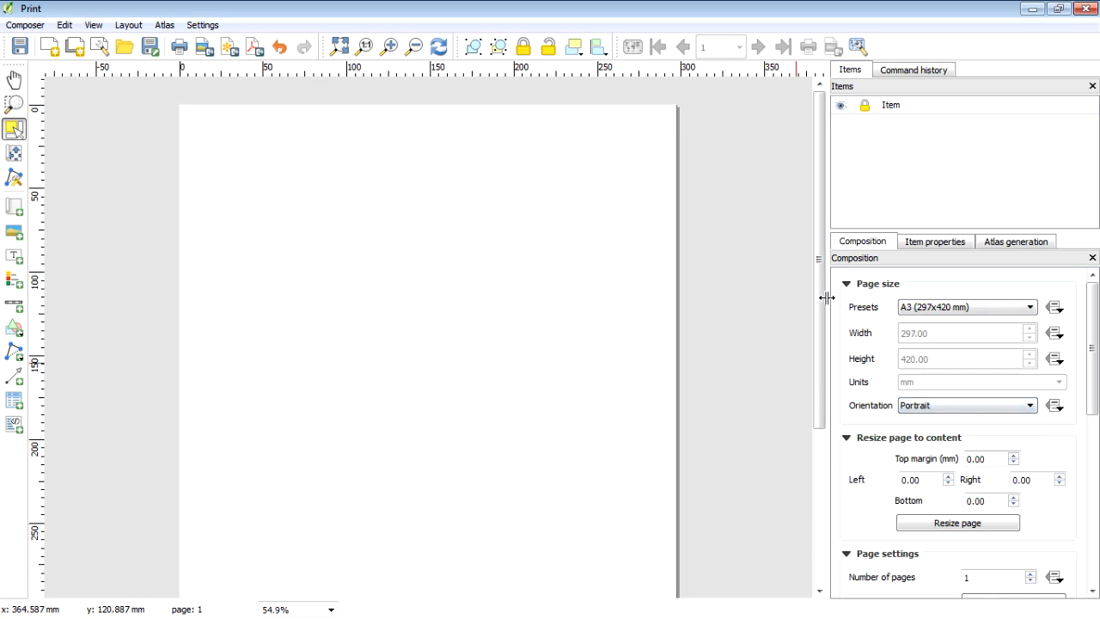
{"action": "mouse_move", "coordinate": [828, 312]}
{"action": "left_mouse_down"}
{"action": "mouse_move", "coordinate": [817, 450]}
{"action": "mouse_move", "coordinate": [827, 292]}
{"action": "left_mouse_up"}
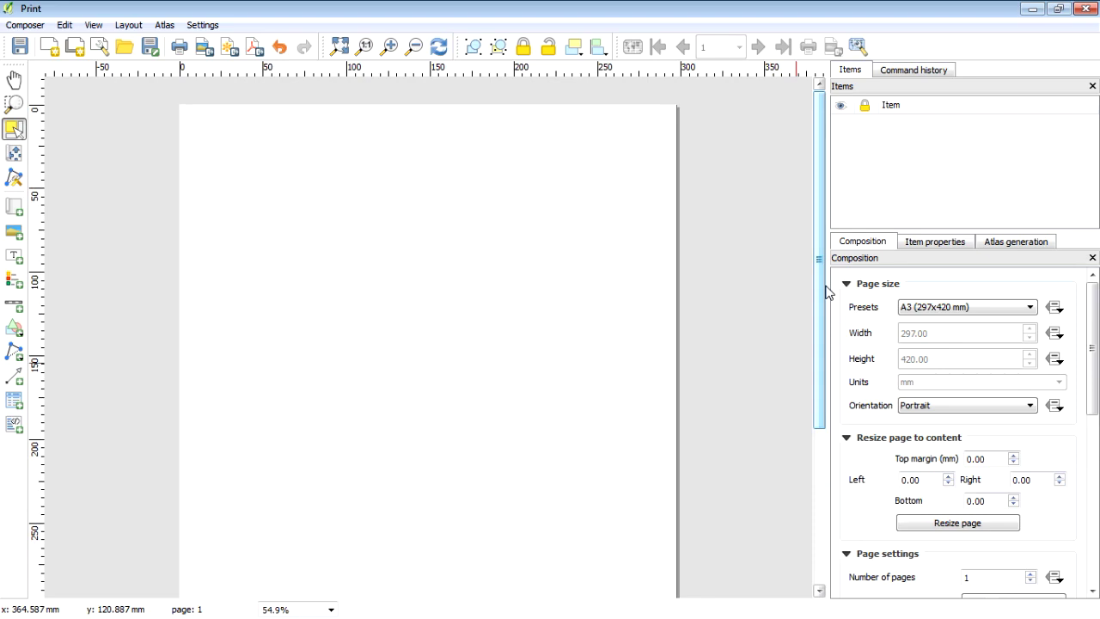
{"action": "left_click_drag", "start_coordinate": [1093, 310], "coordinate": [1093, 408]}
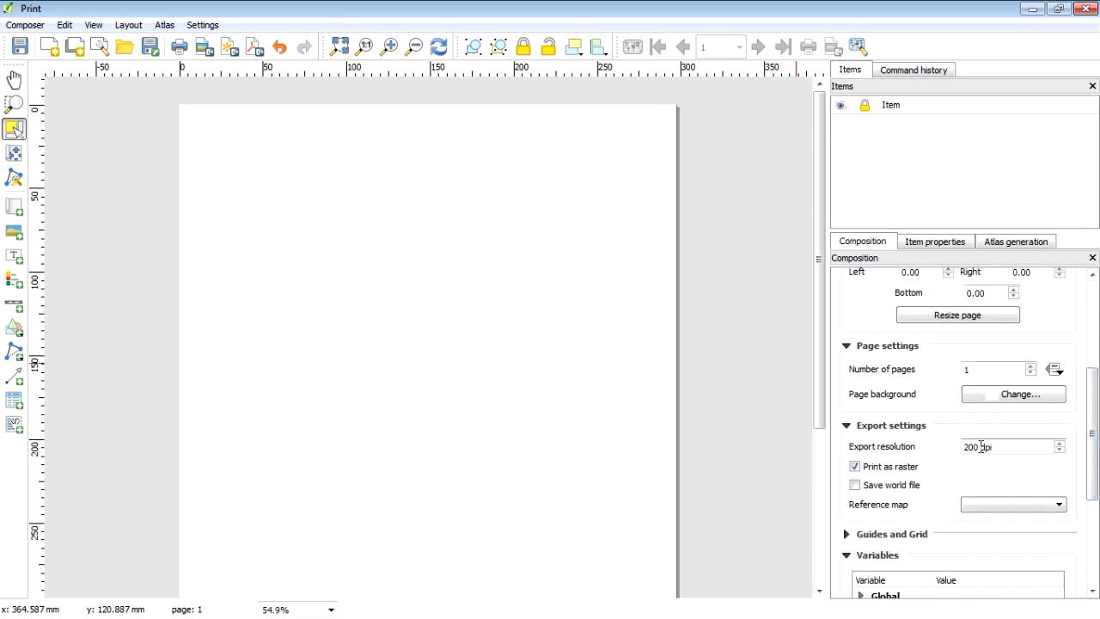
{"action": "left_click_drag", "start_coordinate": [982, 447], "coordinate": [913, 458]}
{"action": "type", "text": "30"}
{"action": "left_click_drag", "start_coordinate": [975, 447], "coordinate": [956, 457]}
{"action": "left_click", "coordinate": [966, 446]}
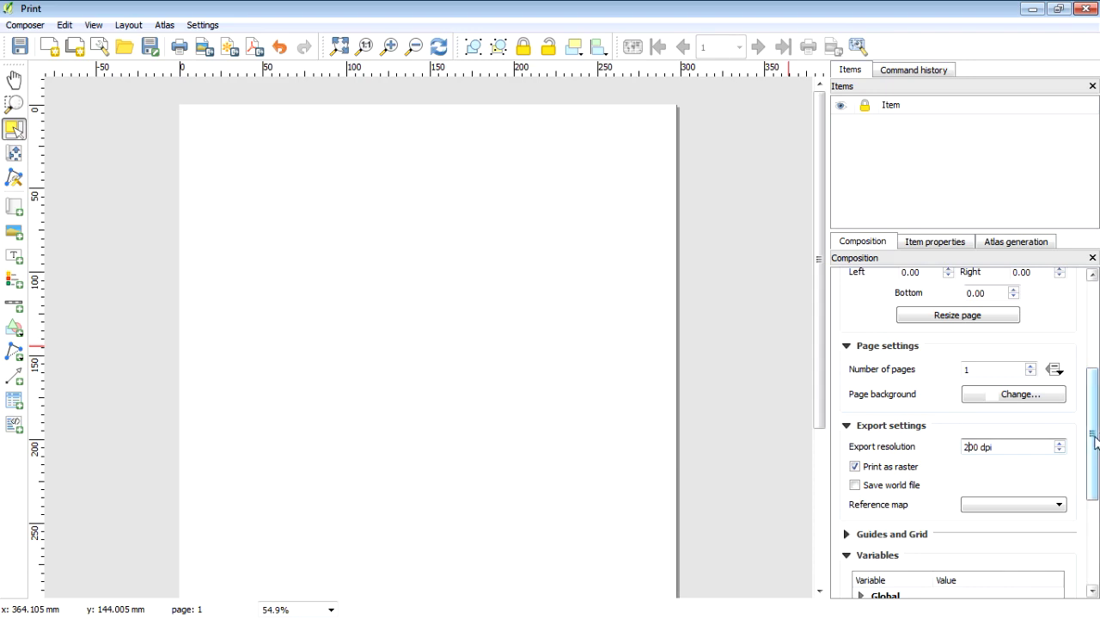
{"action": "left_click_drag", "start_coordinate": [1095, 440], "coordinate": [1095, 354]}
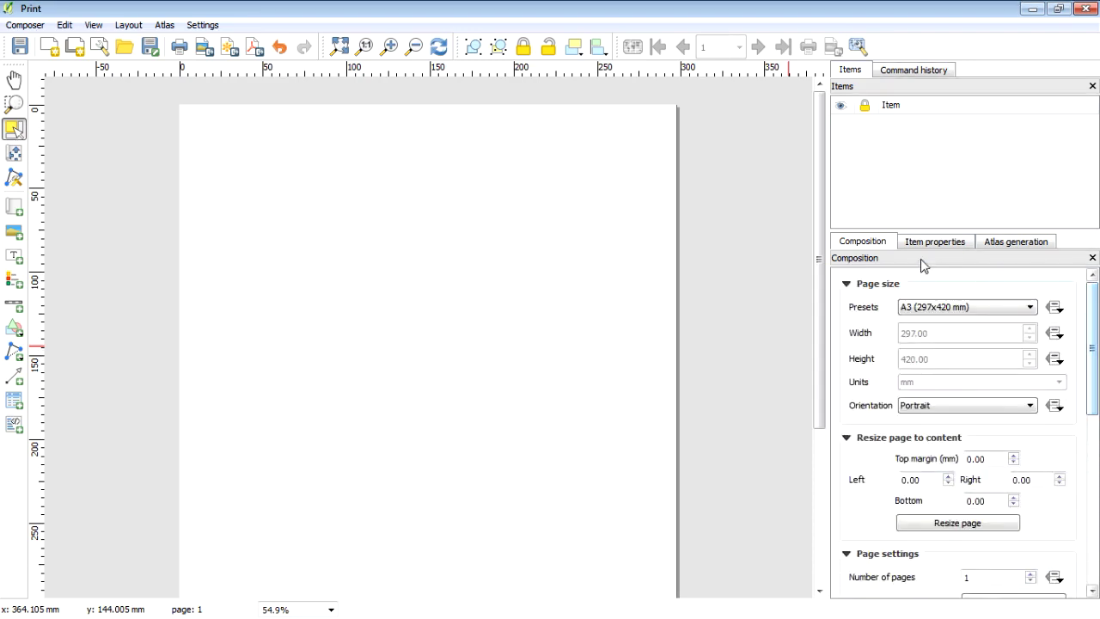
Fit the page in view and draw a new map frame across the whole A3 page
{"action": "left_click", "coordinate": [339, 47]}
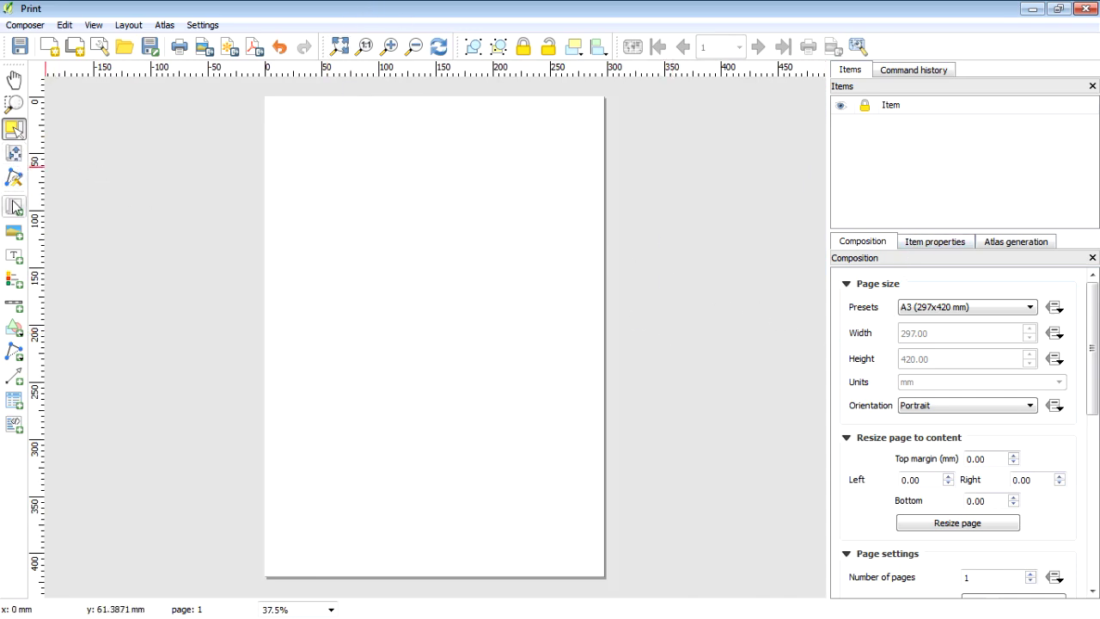
{"action": "left_click", "coordinate": [15, 207]}
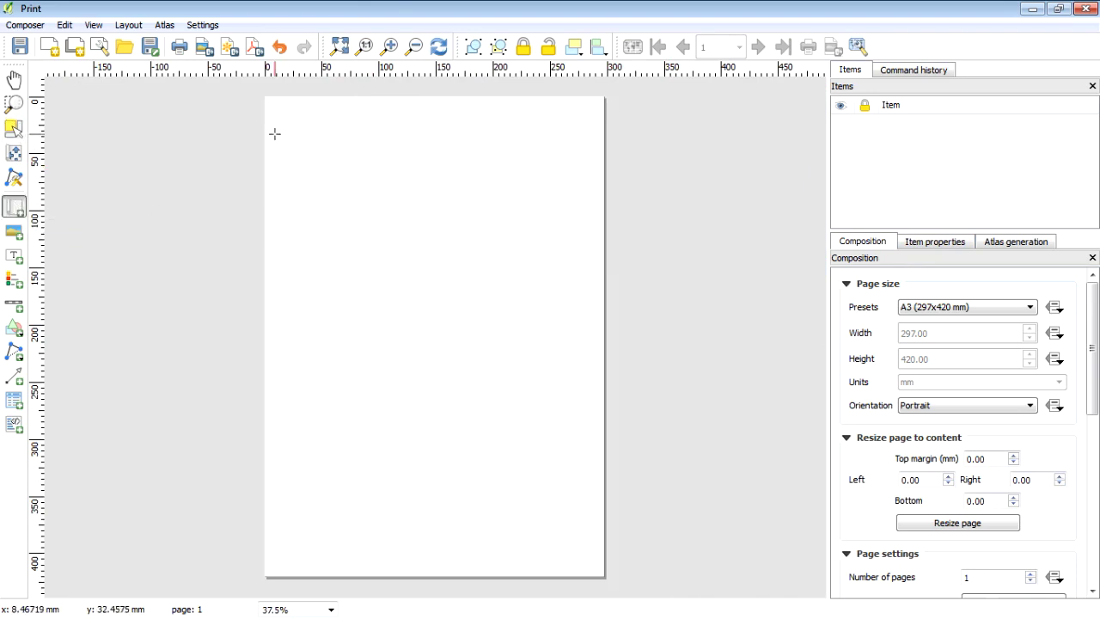
{"action": "left_click_drag", "start_coordinate": [274, 133], "coordinate": [604, 577]}
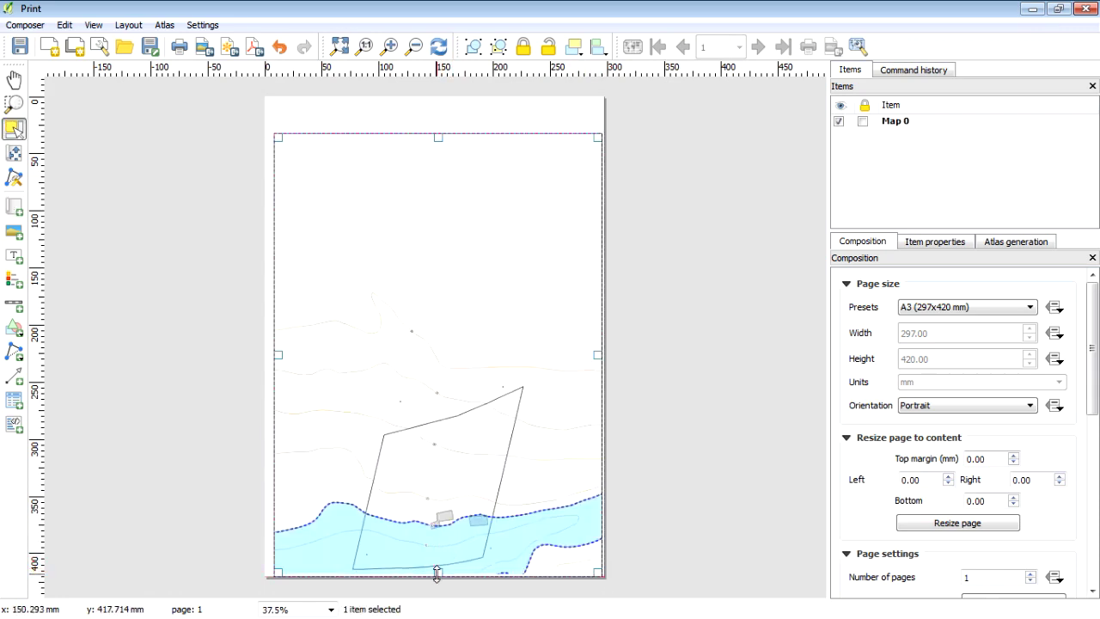
Align the map's left, top, right and bottom edges with the page edges
{"action": "left_click_drag", "start_coordinate": [281, 353], "coordinate": [266, 295]}
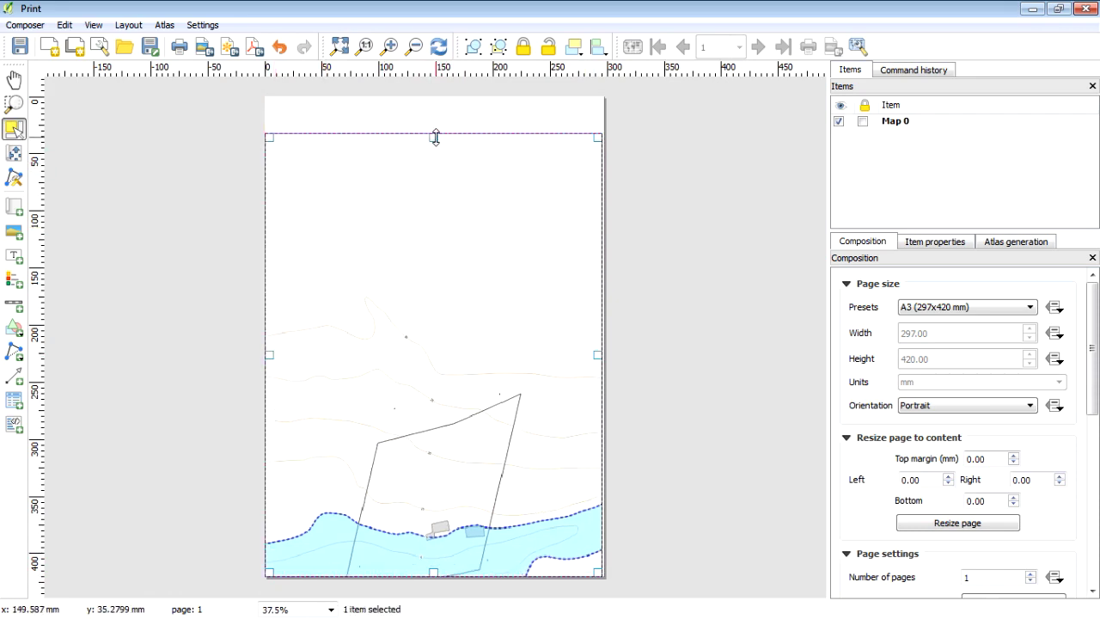
{"action": "left_click_drag", "start_coordinate": [435, 138], "coordinate": [439, 100]}
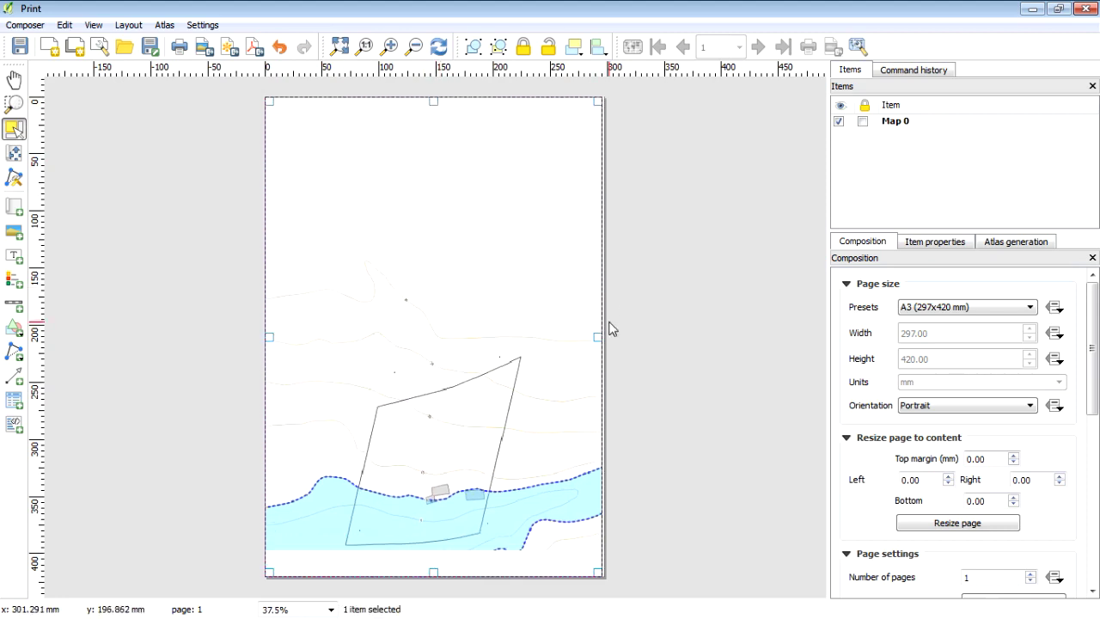
{"action": "mouse_move", "coordinate": [598, 336]}
{"action": "left_mouse_down"}
{"action": "mouse_move", "coordinate": [547, 341]}
{"action": "mouse_move", "coordinate": [606, 341]}
{"action": "left_mouse_up"}
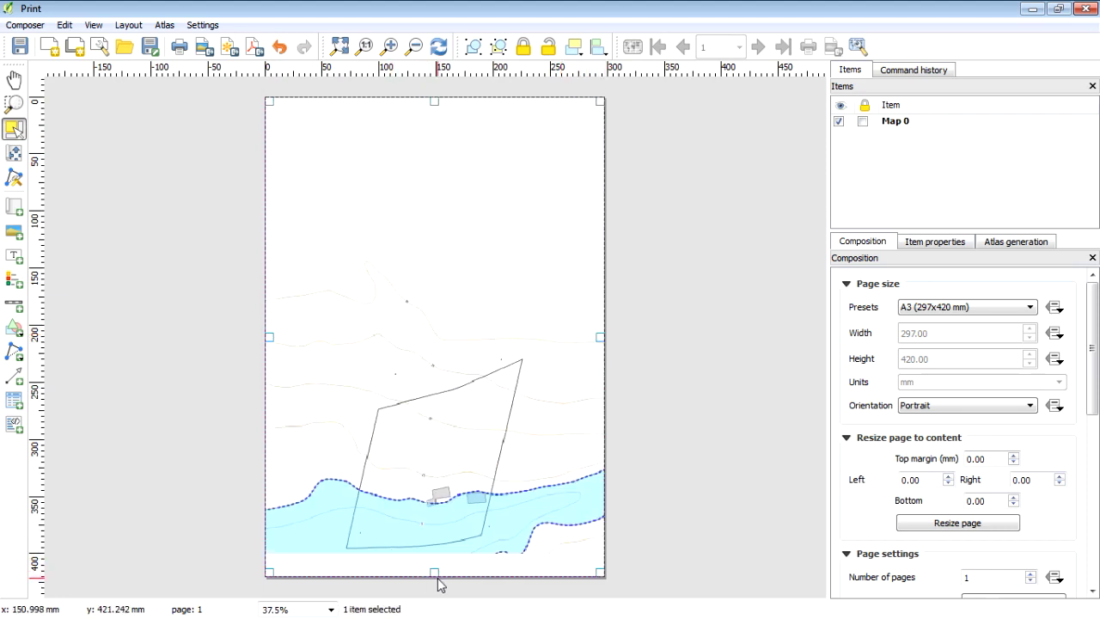
{"action": "mouse_move", "coordinate": [434, 572]}
{"action": "left_mouse_down"}
{"action": "mouse_move", "coordinate": [440, 554]}
{"action": "mouse_move", "coordinate": [438, 575]}
{"action": "left_mouse_up"}
Set Map 0's preview mode to Render and its scale to 1000
{"action": "left_click", "coordinate": [931, 243]}
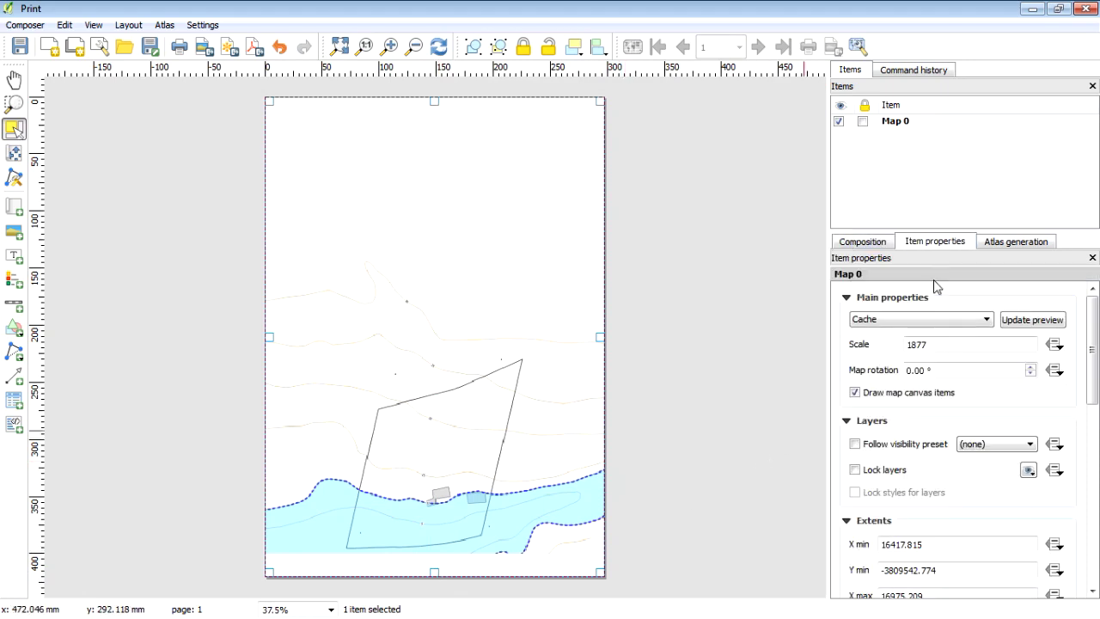
{"action": "left_click", "coordinate": [986, 320]}
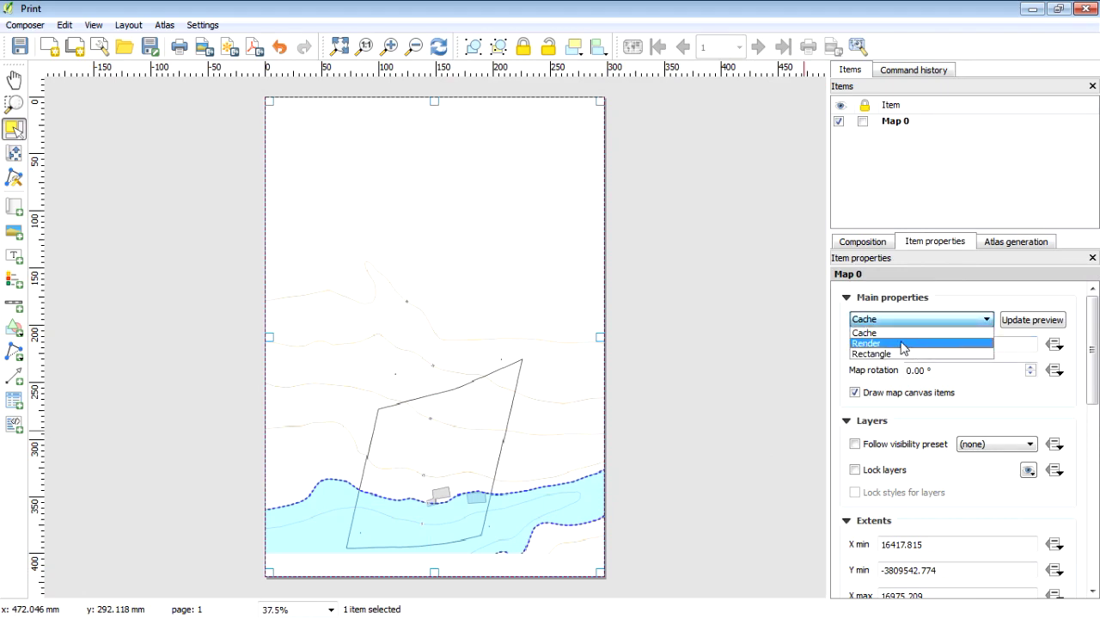
{"action": "left_click", "coordinate": [907, 344]}
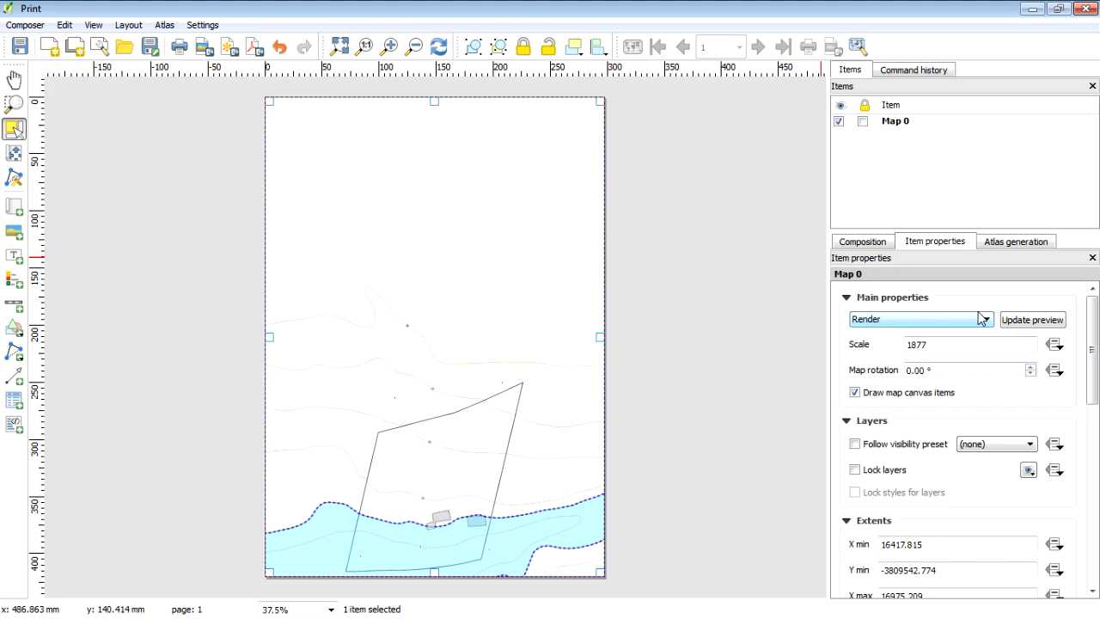
{"action": "double_click", "coordinate": [935, 344]}
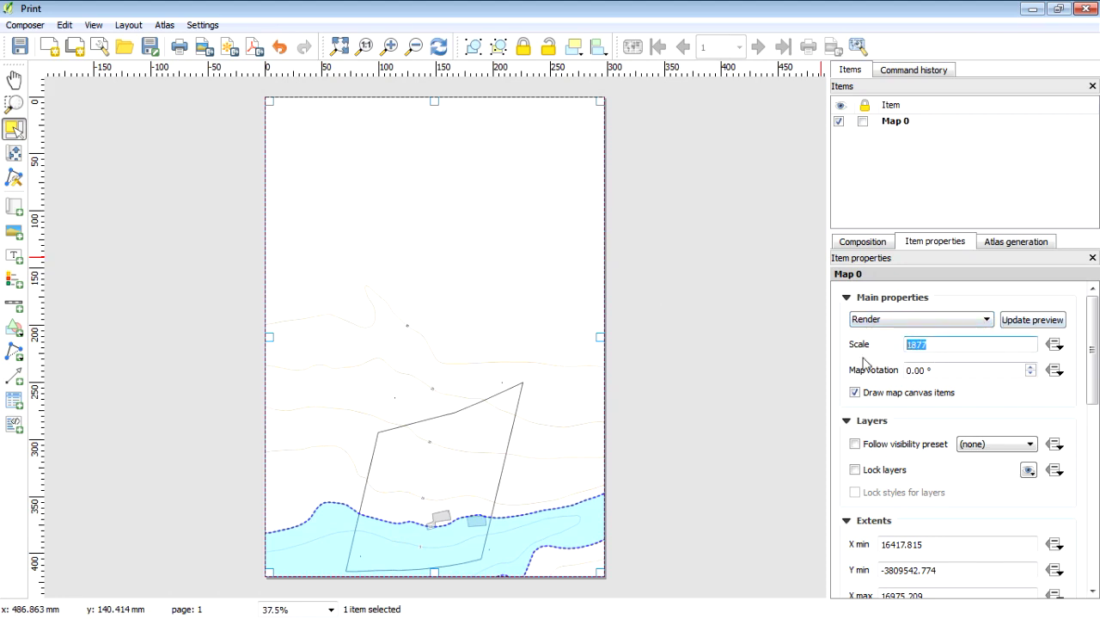
{"action": "type", "text": "1000"}
{"action": "key", "text": "Return"}
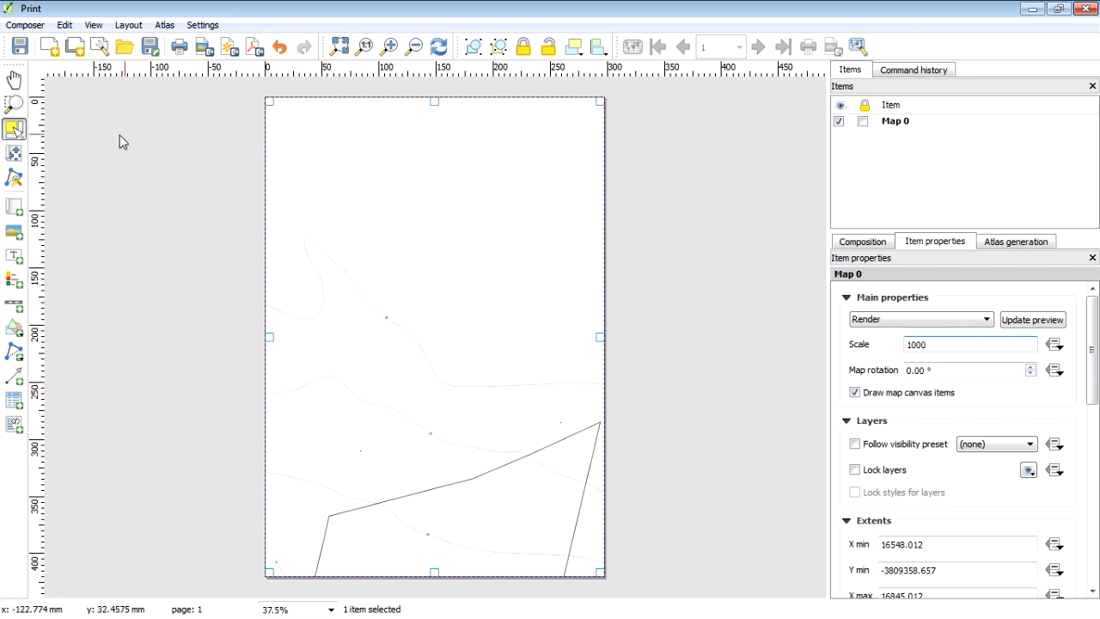
Pan Map 0's content upward so the boundary polygon and water area fit inside the frame
{"action": "left_click", "coordinate": [15, 153]}
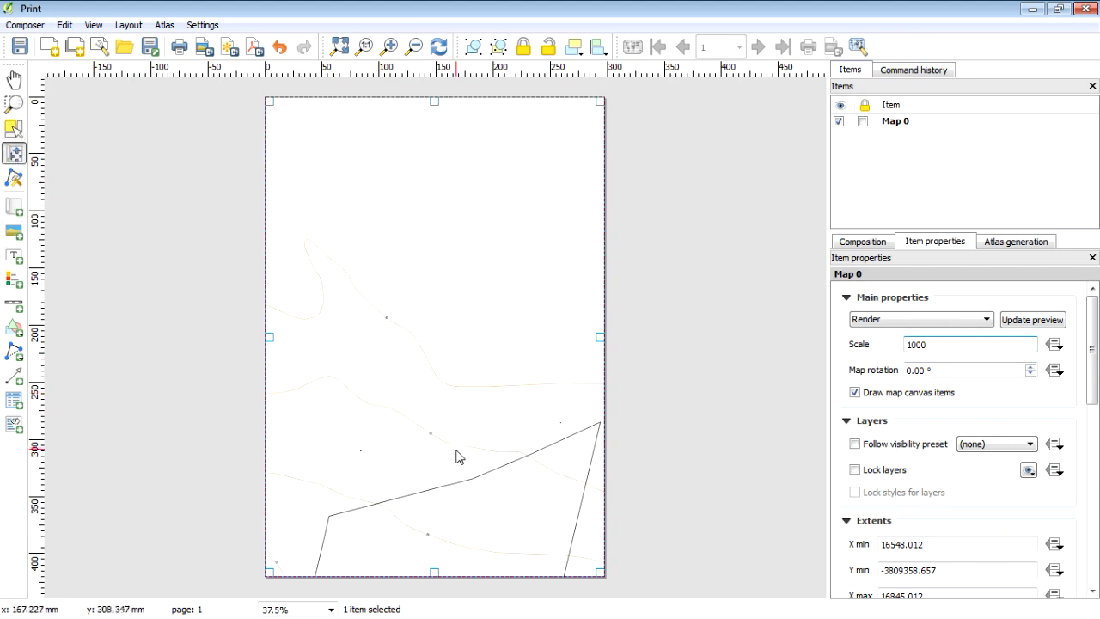
{"action": "left_click_drag", "start_coordinate": [457, 455], "coordinate": [439, 334]}
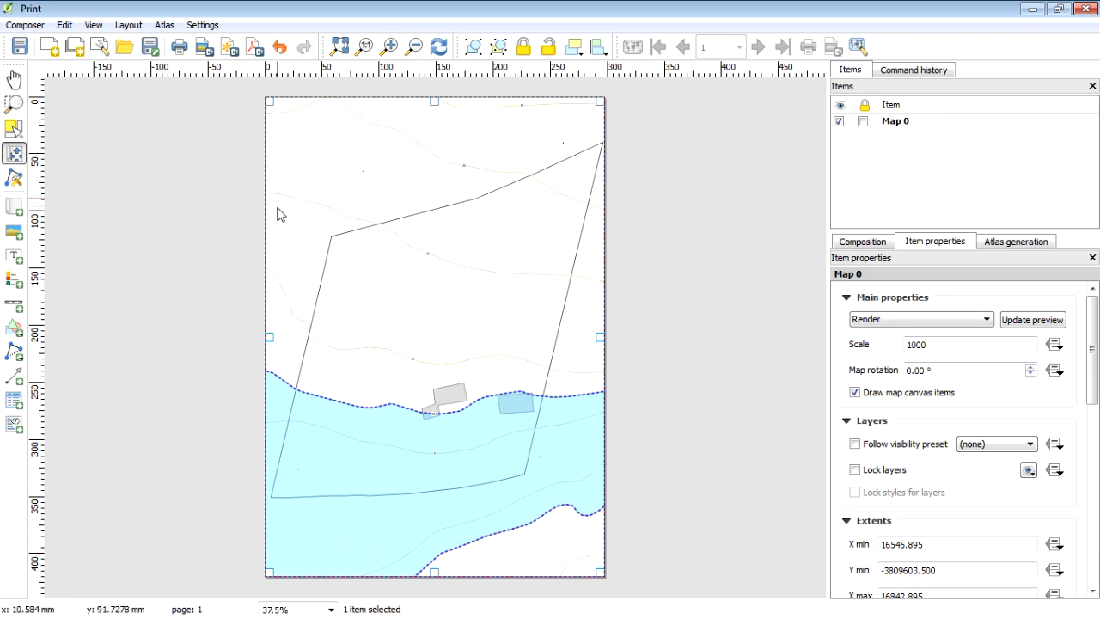
Change the composer page to A4 landscape (297 x 210 mm)
{"action": "left_click", "coordinate": [863, 242]}
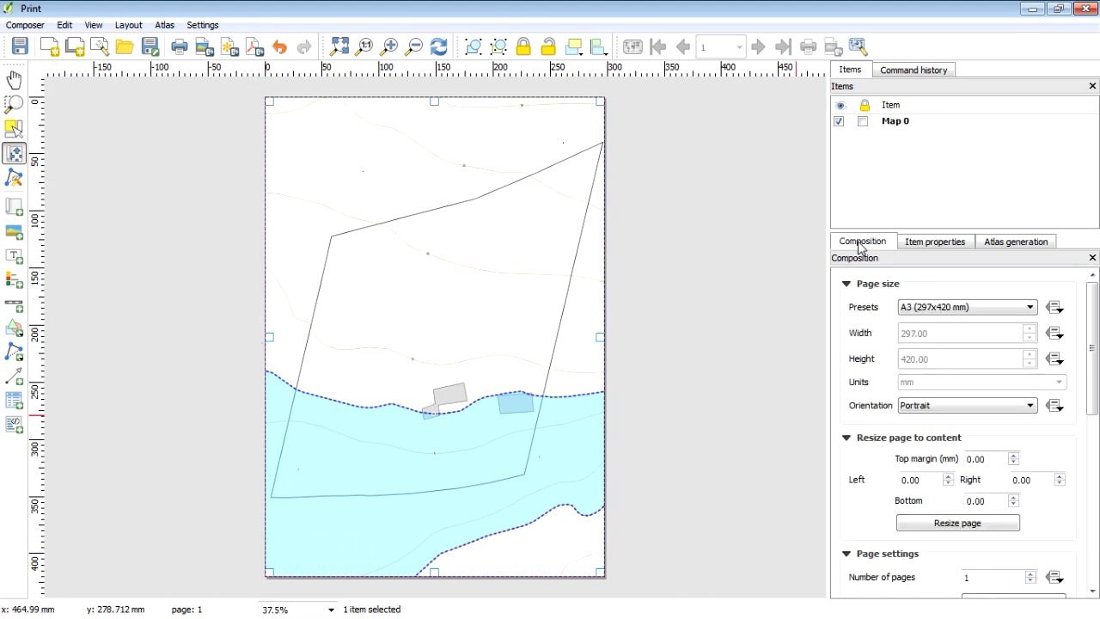
{"action": "left_click", "coordinate": [990, 311]}
{"action": "left_click", "coordinate": [942, 340]}
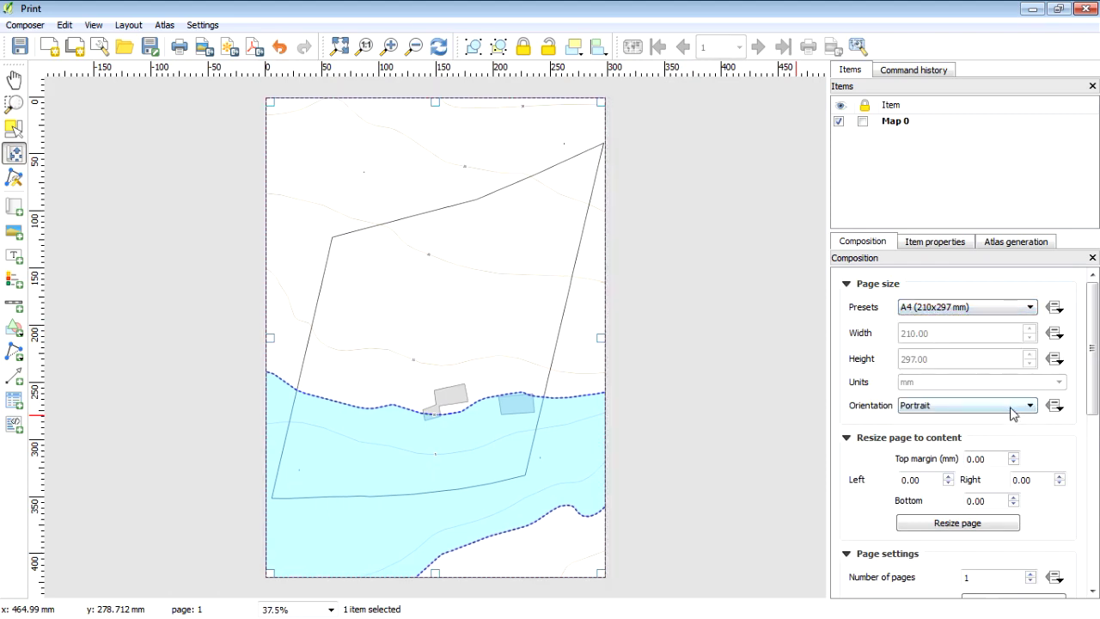
{"action": "left_click", "coordinate": [1013, 410]}
{"action": "left_click", "coordinate": [946, 420]}
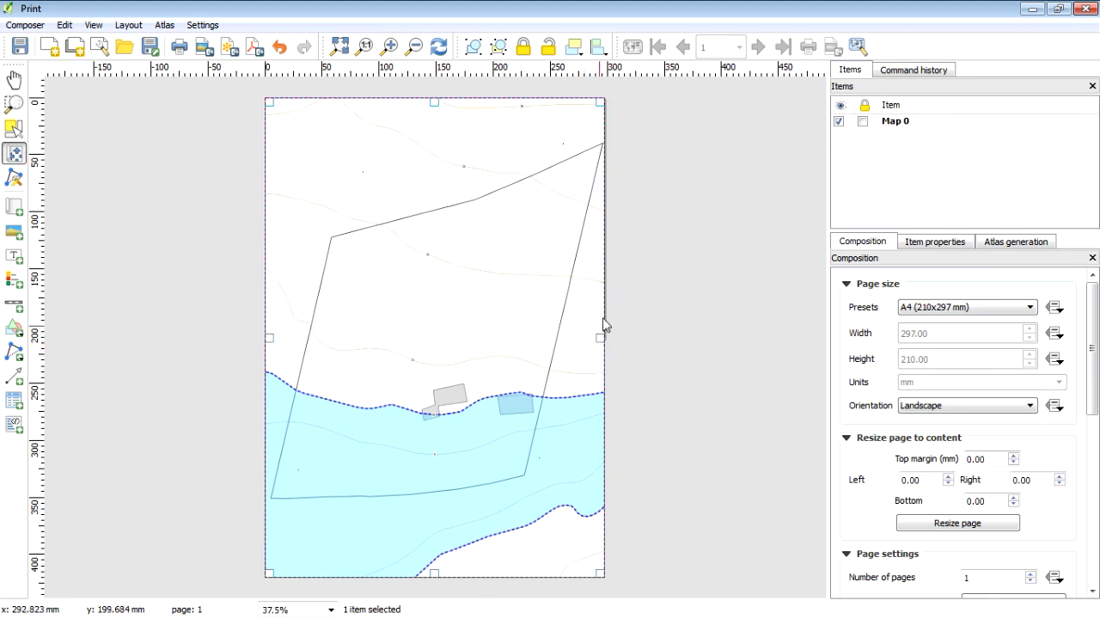
Reposition the 1:1000 map item so its first section lies over the A4 page
{"action": "left_click", "coordinate": [14, 128]}
{"action": "mouse_move", "coordinate": [577, 297]}
{"action": "left_mouse_down"}
{"action": "mouse_move", "coordinate": [486, 303]}
{"action": "mouse_move", "coordinate": [582, 304]}
{"action": "left_mouse_up"}
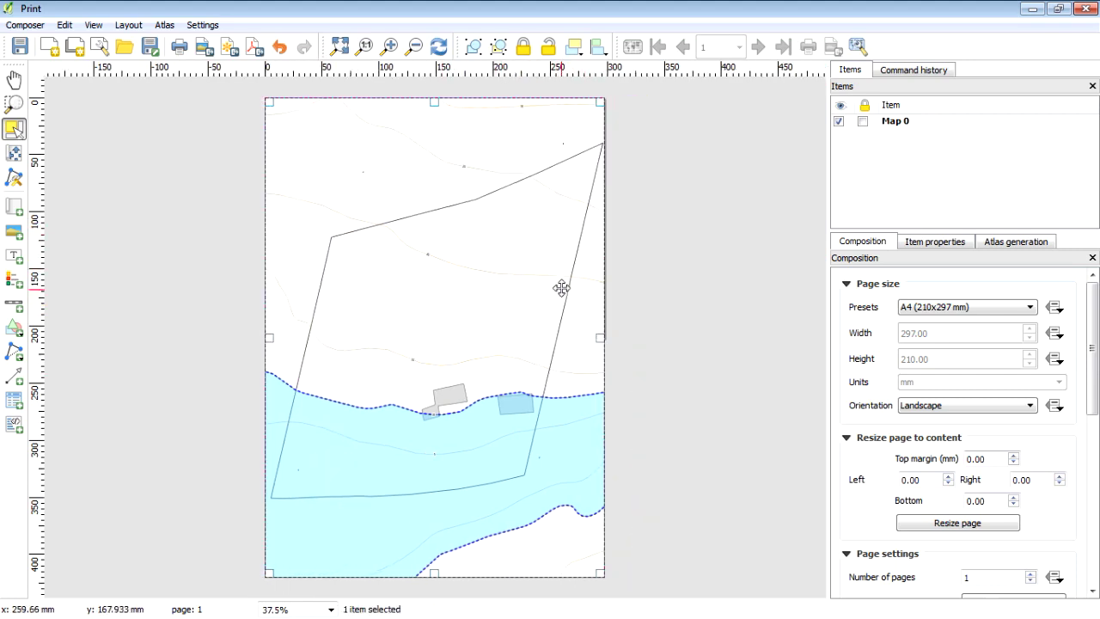
{"action": "left_click_drag", "start_coordinate": [561, 513], "coordinate": [558, 275]}
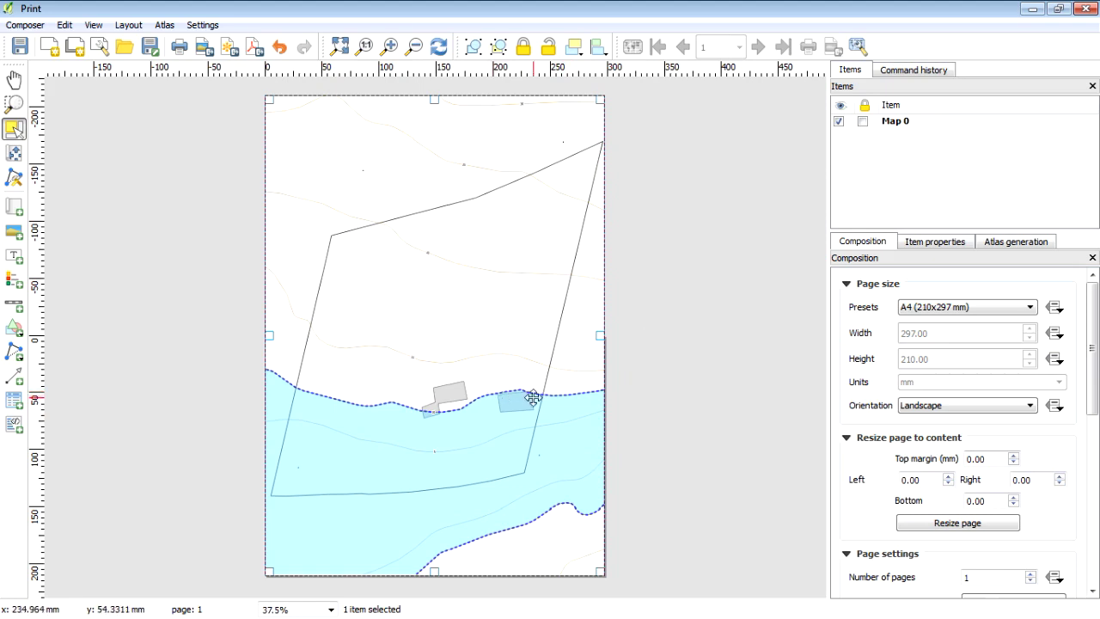
{"action": "key", "text": "shift+Left"}
{"action": "key", "text": "shift+Left"}
{"action": "key", "text": "shift+Left"}
{"action": "key", "text": "shift+Left"}
{"action": "key", "text": "shift+Left"}
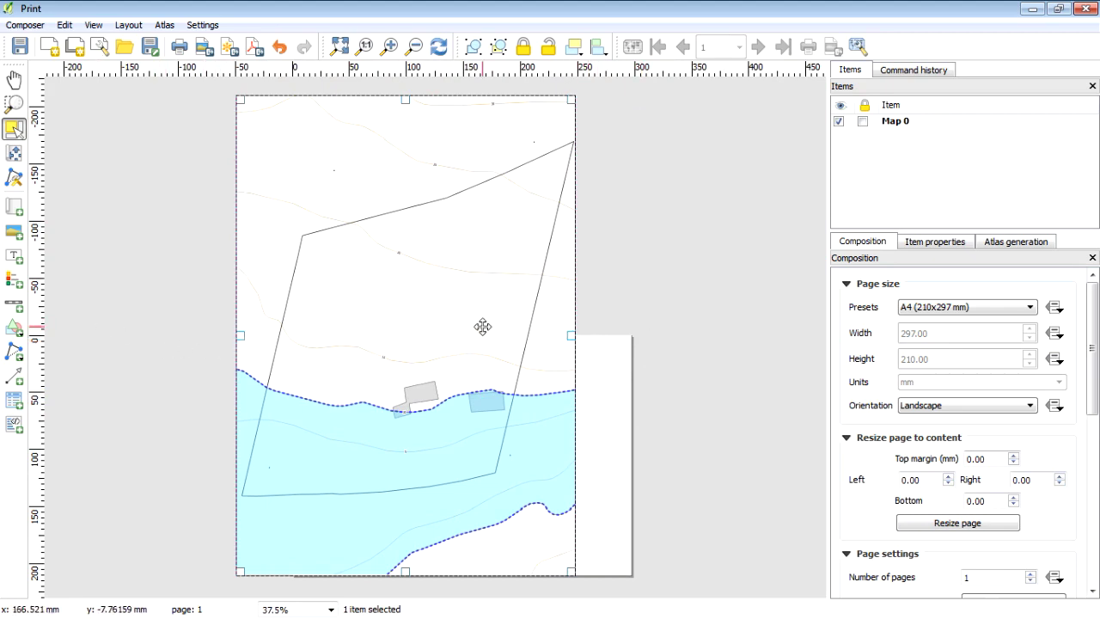
{"action": "left_click_drag", "start_coordinate": [467, 305], "coordinate": [524, 525]}
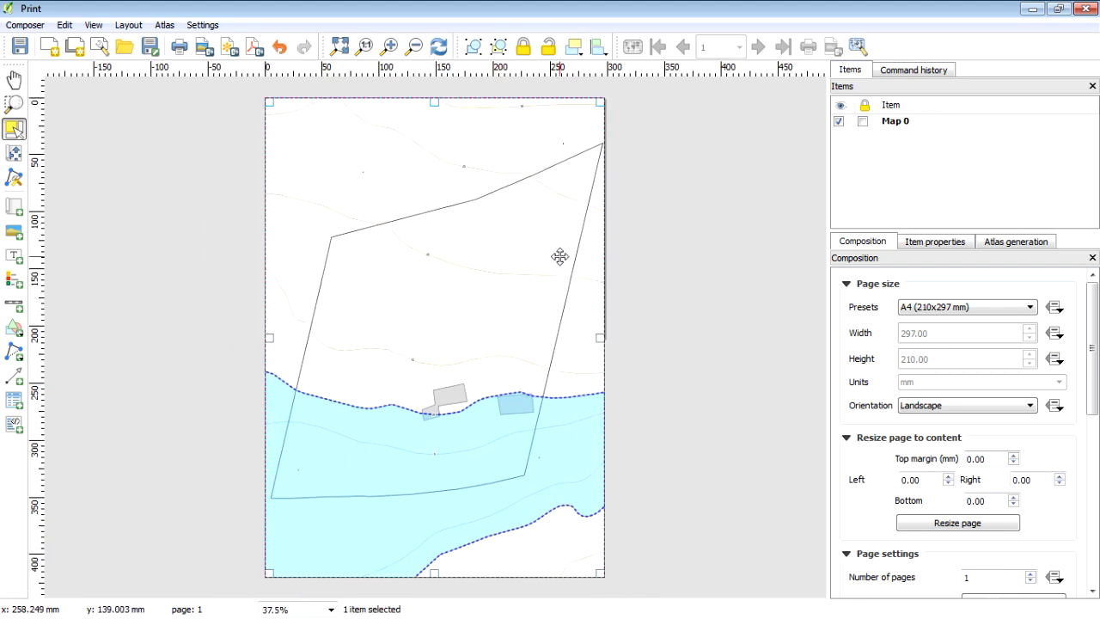
Nudge the map content slightly up and left, then print the first A4 section
{"action": "left_click", "coordinate": [16, 156]}
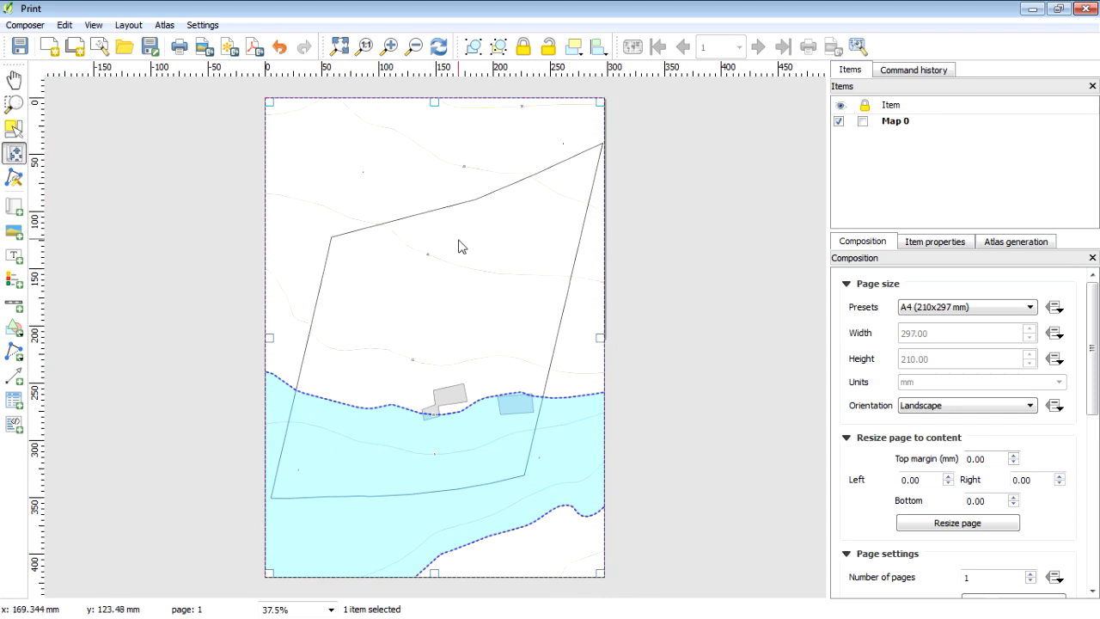
{"action": "left_click_drag", "start_coordinate": [455, 256], "coordinate": [450, 238]}
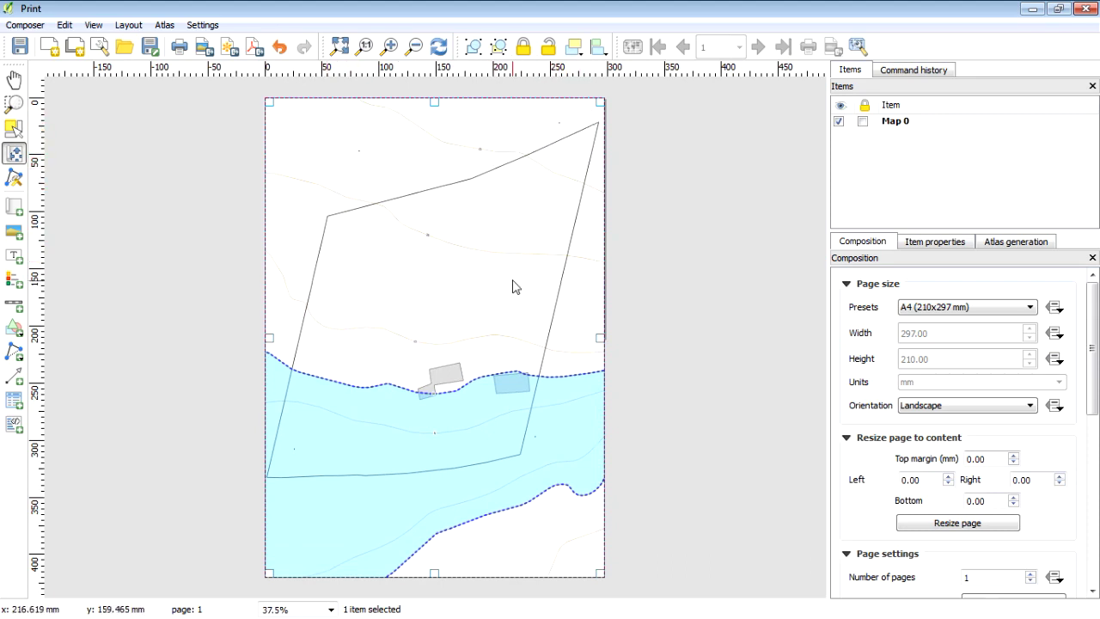
{"action": "left_click", "coordinate": [17, 27]}
{"action": "left_click", "coordinate": [91, 267]}
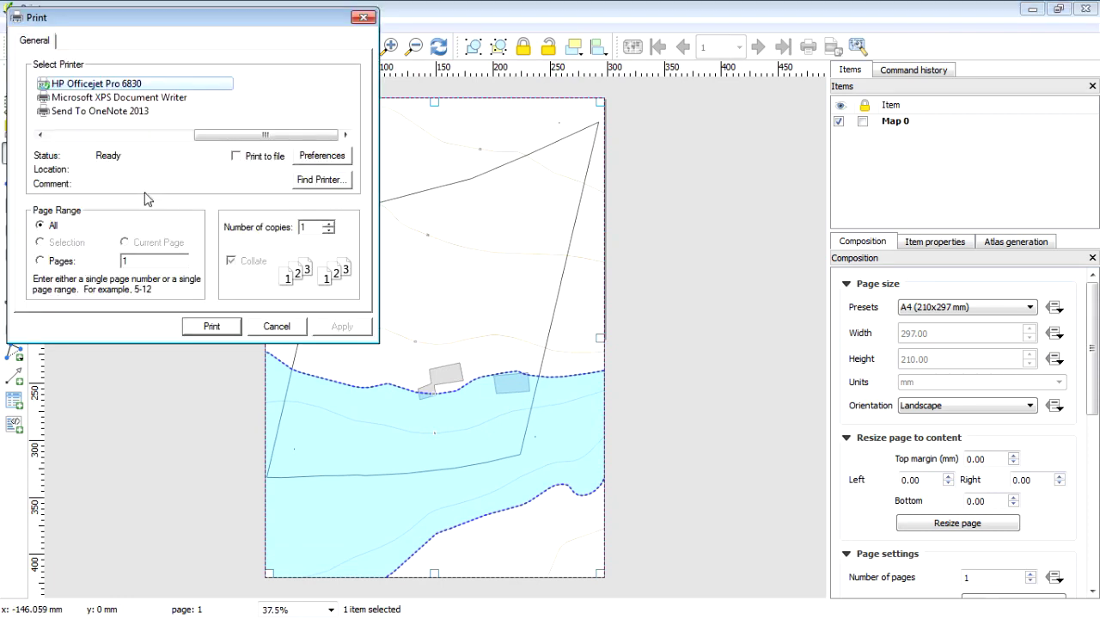
{"action": "left_click", "coordinate": [239, 330]}
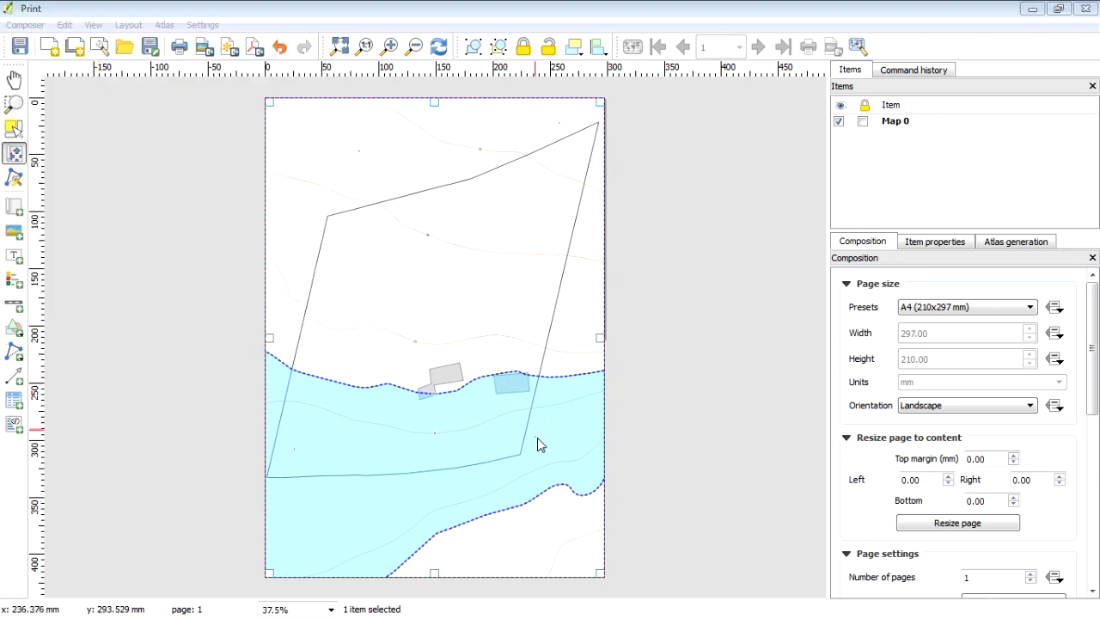
Shift Map 0 up one page height, then fine-tune it so the map's other half covers the page
{"action": "left_click", "coordinate": [14, 128]}
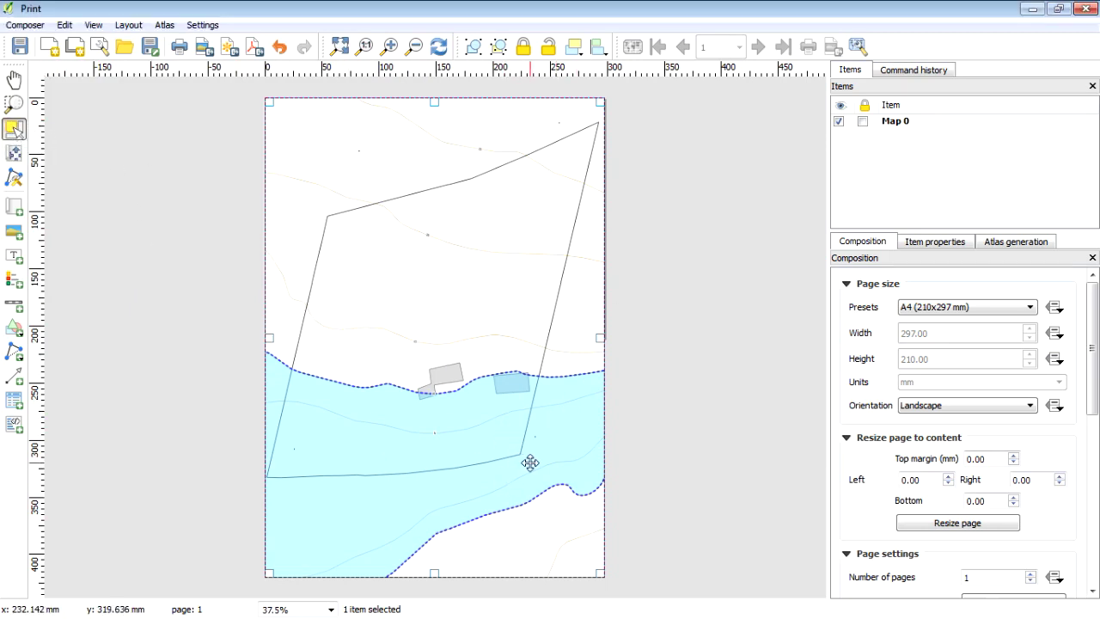
{"action": "left_click_drag", "start_coordinate": [527, 535], "coordinate": [532, 306]}
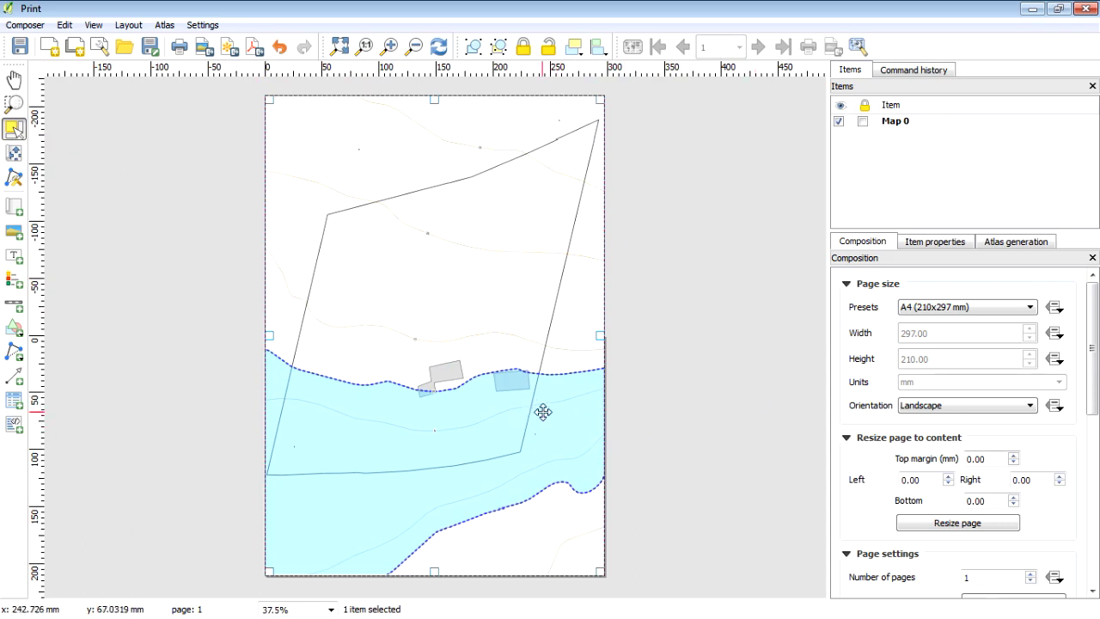
{"action": "left_click_drag", "start_coordinate": [560, 375], "coordinate": [562, 425]}
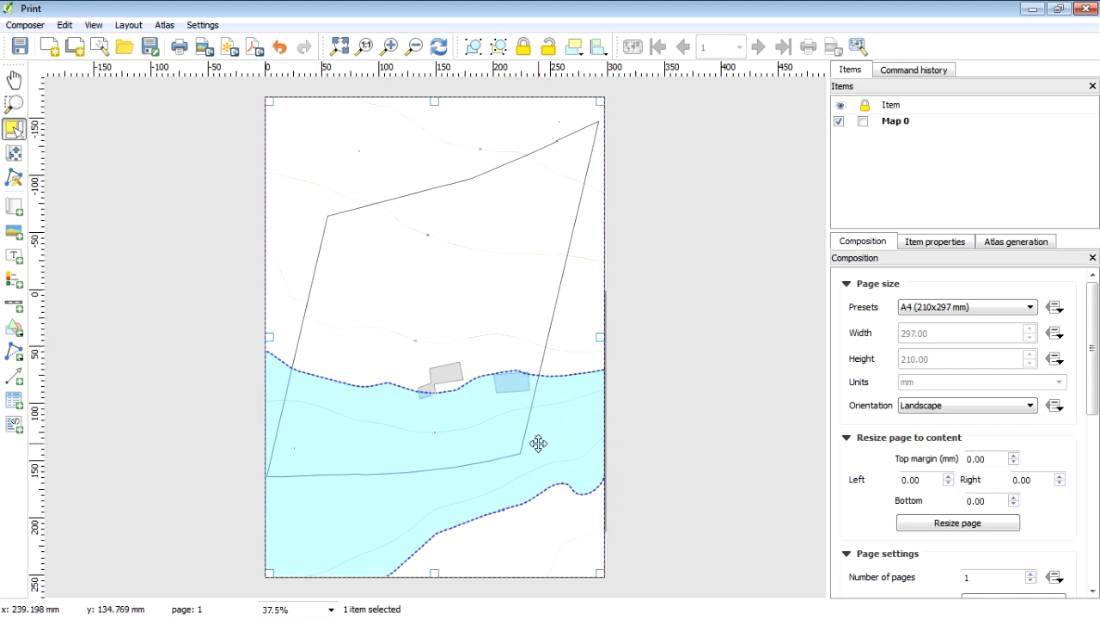
{"action": "left_click_drag", "start_coordinate": [449, 444], "coordinate": [395, 435]}
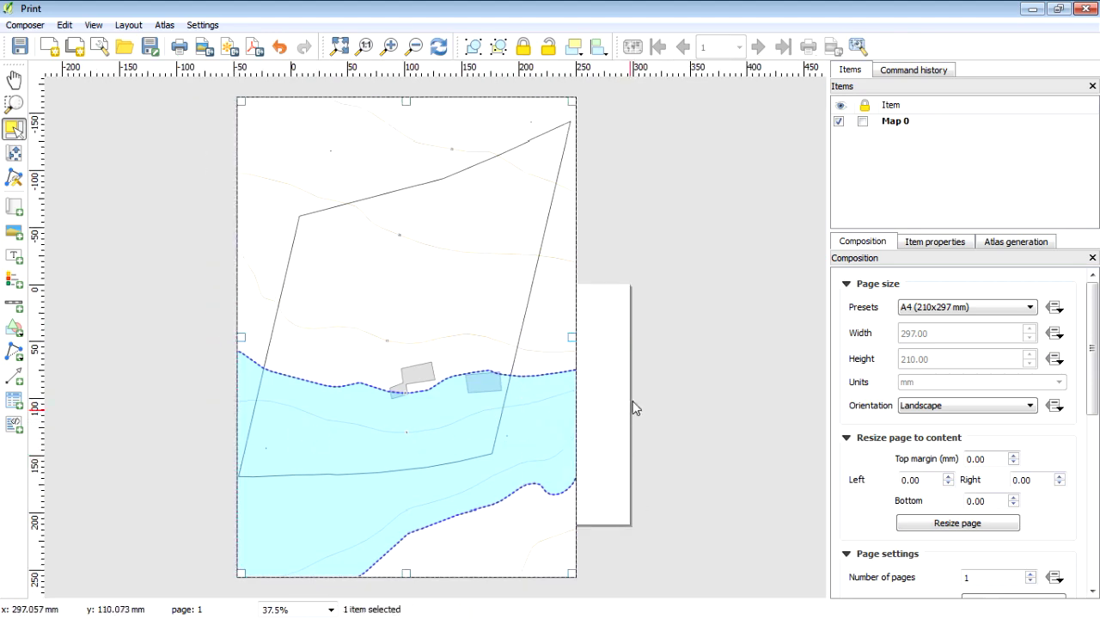
{"action": "left_click_drag", "start_coordinate": [518, 435], "coordinate": [579, 435]}
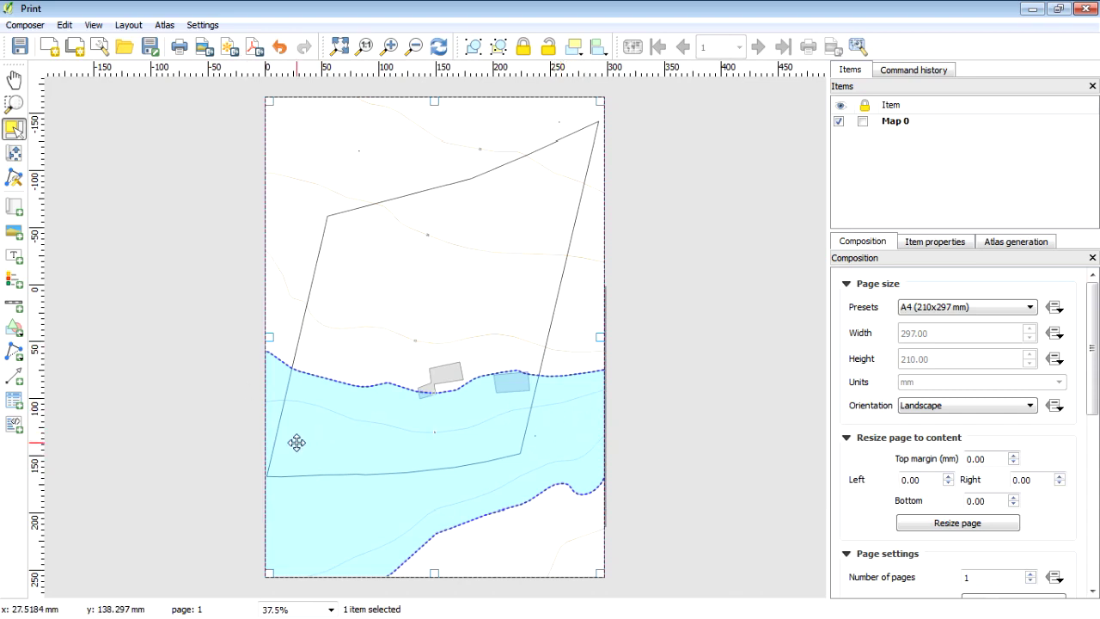
Print the second A4 landscape section of the map
{"action": "left_click", "coordinate": [26, 25]}
{"action": "left_click", "coordinate": [61, 269]}
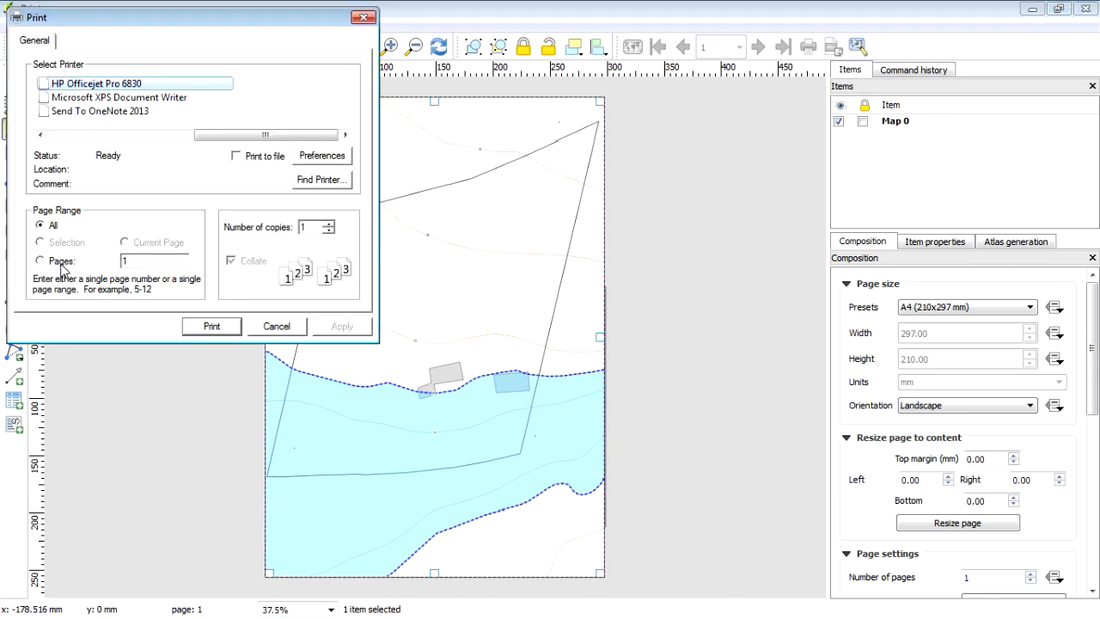
{"action": "left_click", "coordinate": [227, 323]}
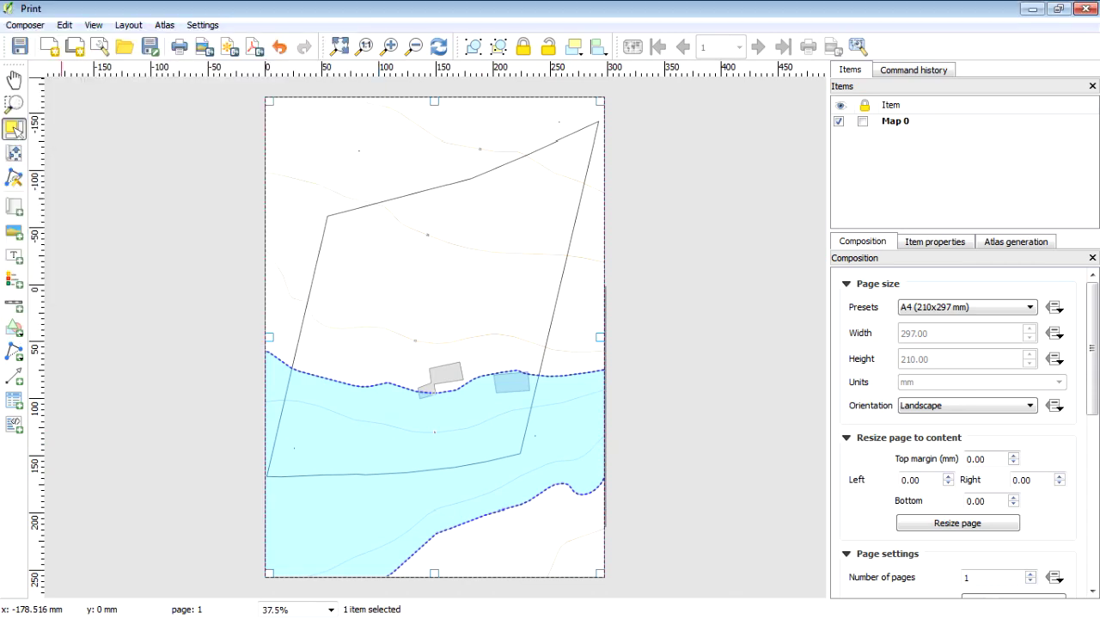